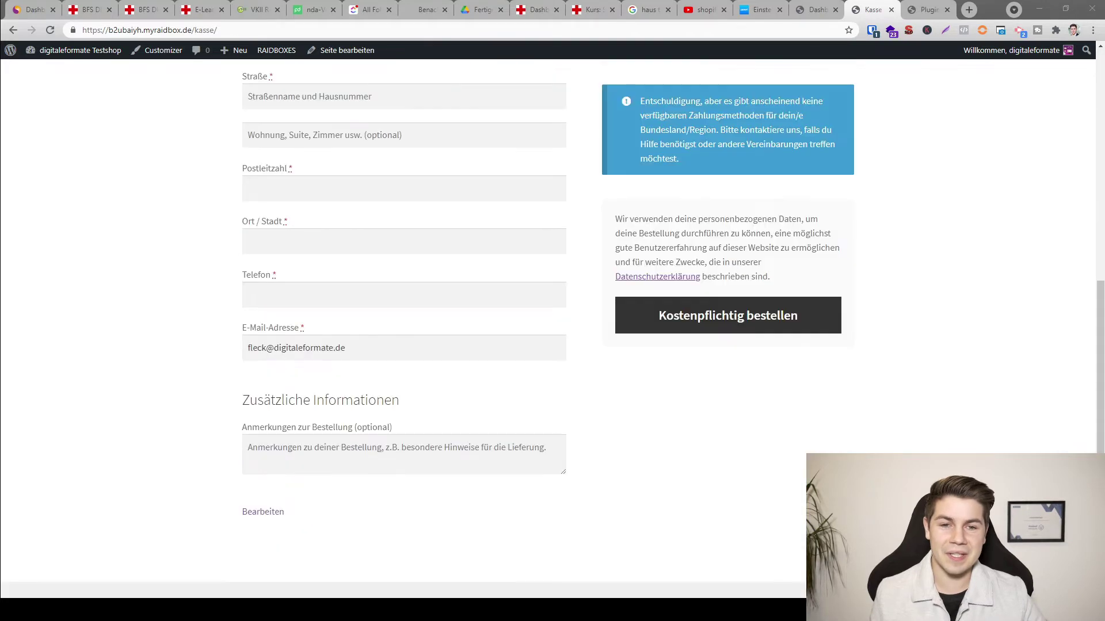
Review the shop's current checkout page, including the billing fields, order summary and payment section
scroll(547, 345, up, 7)
scroll(547, 345, down, 3)
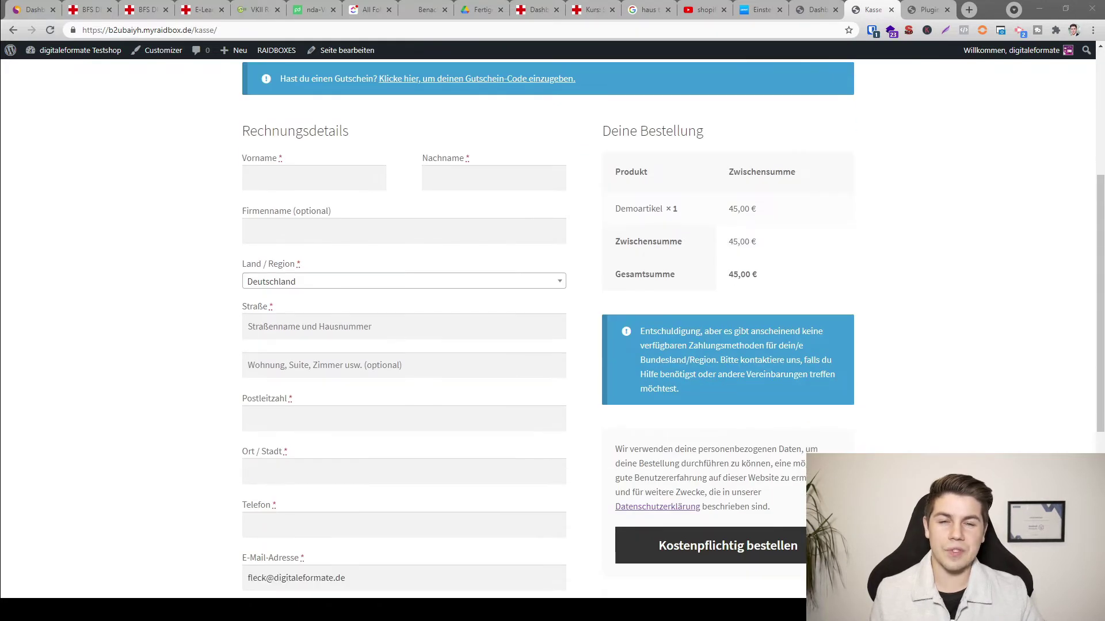
scroll(546, 345, up, 1)
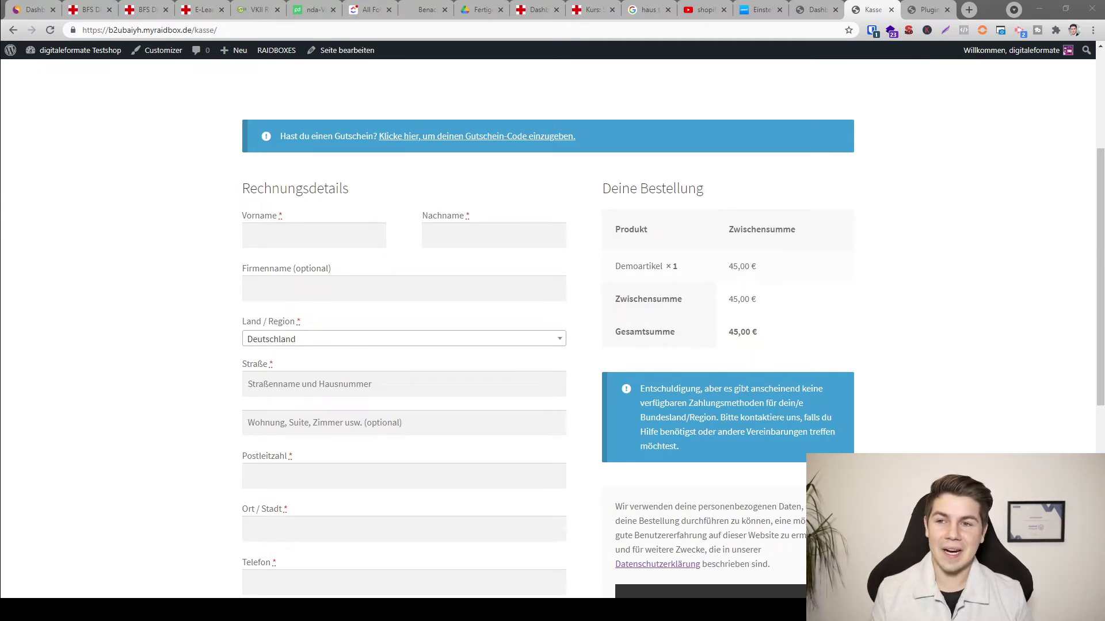
scroll(552, 328, up, 4)
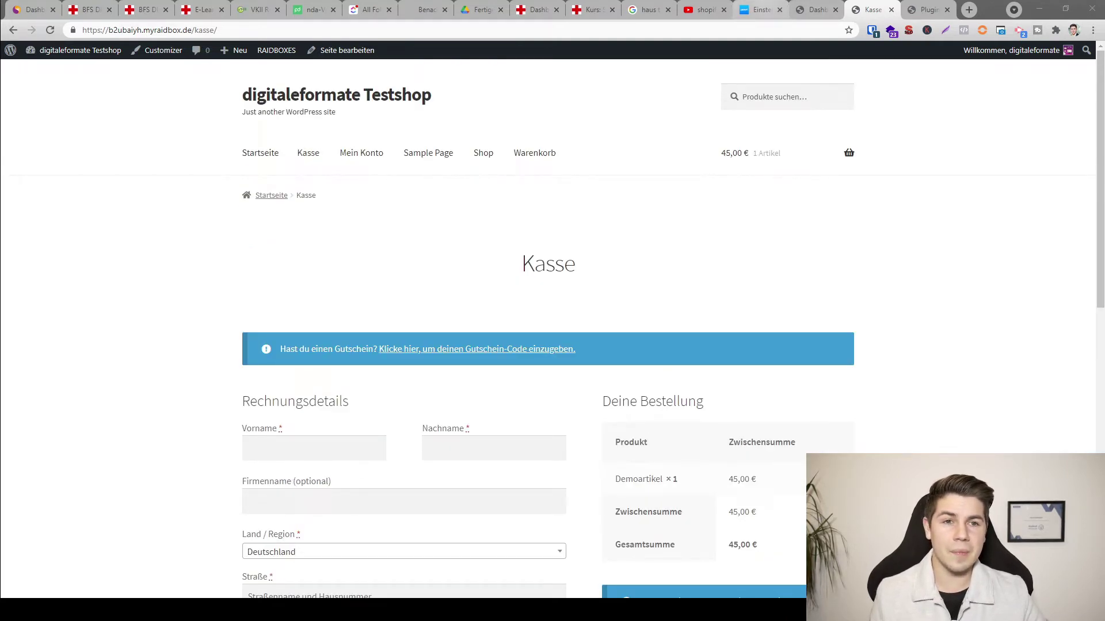
Switch to the RAIDBOXES dashboard and look through the overview of the digitaleformate Testshop box
click(760, 10)
scroll(329, 235, up, 10)
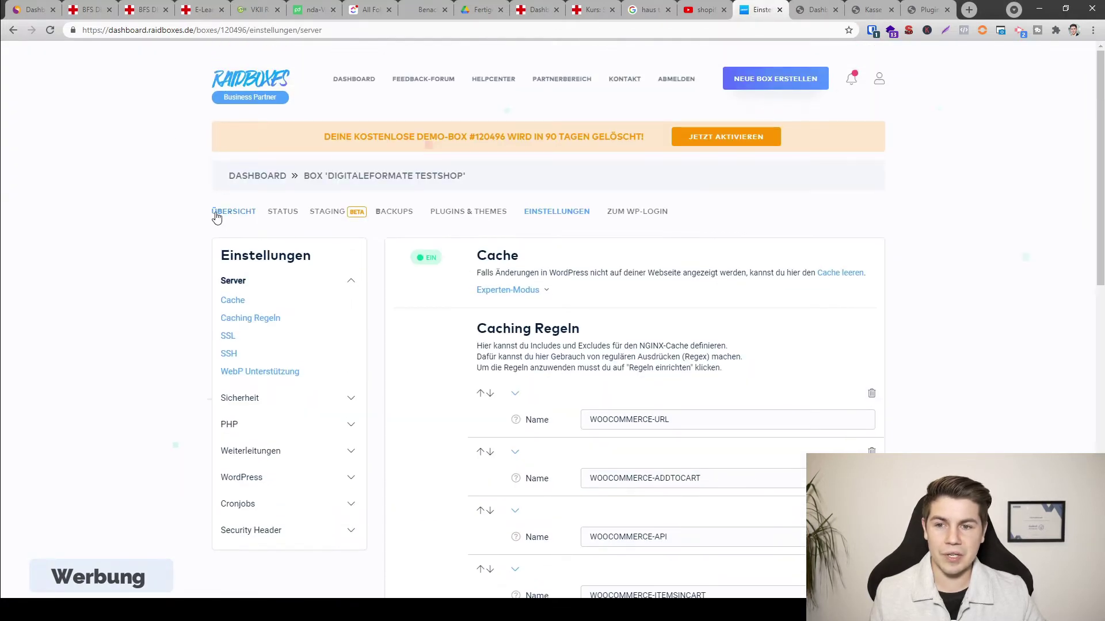
click(217, 218)
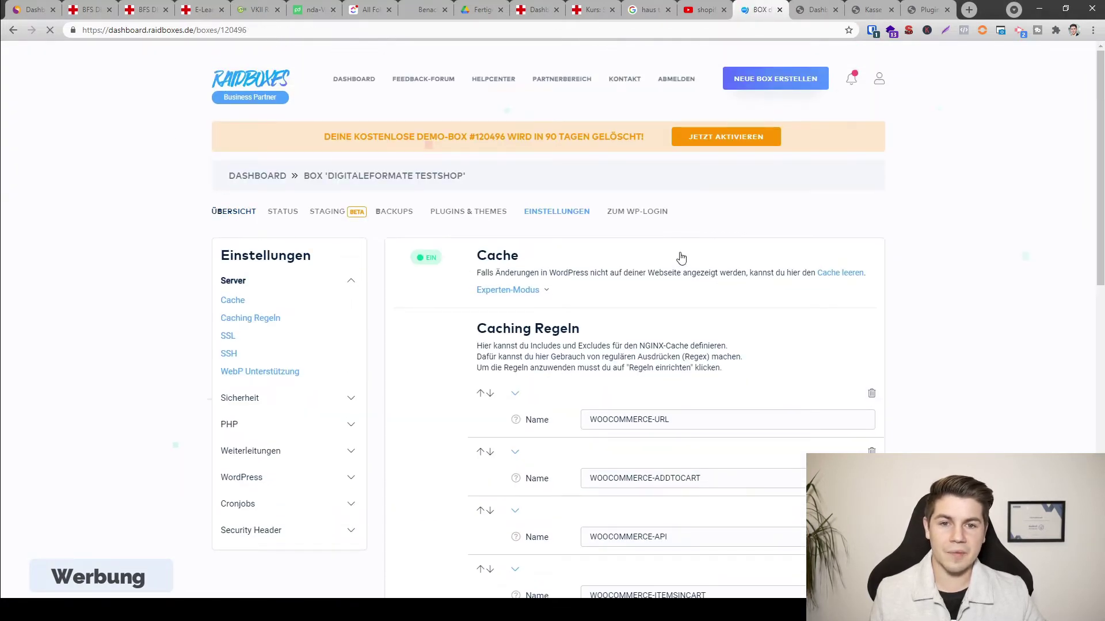
scroll(882, 245, down, 3)
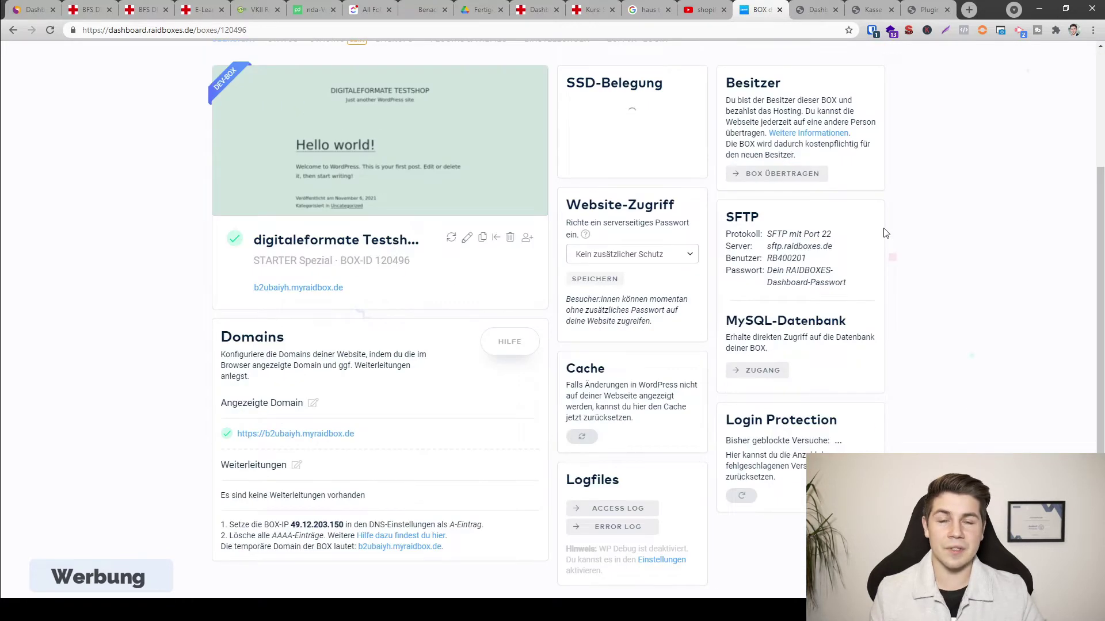
scroll(885, 236, up, 1)
scroll(885, 234, up, 1)
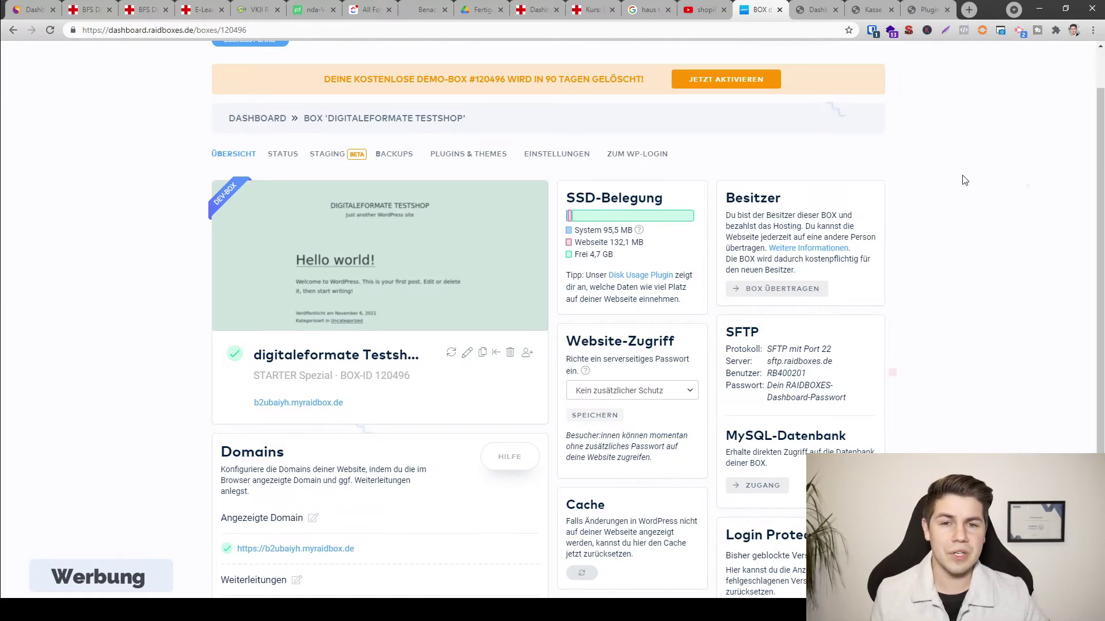
Switch to the test shop's WordPress admin and view the installed themes
click(819, 12)
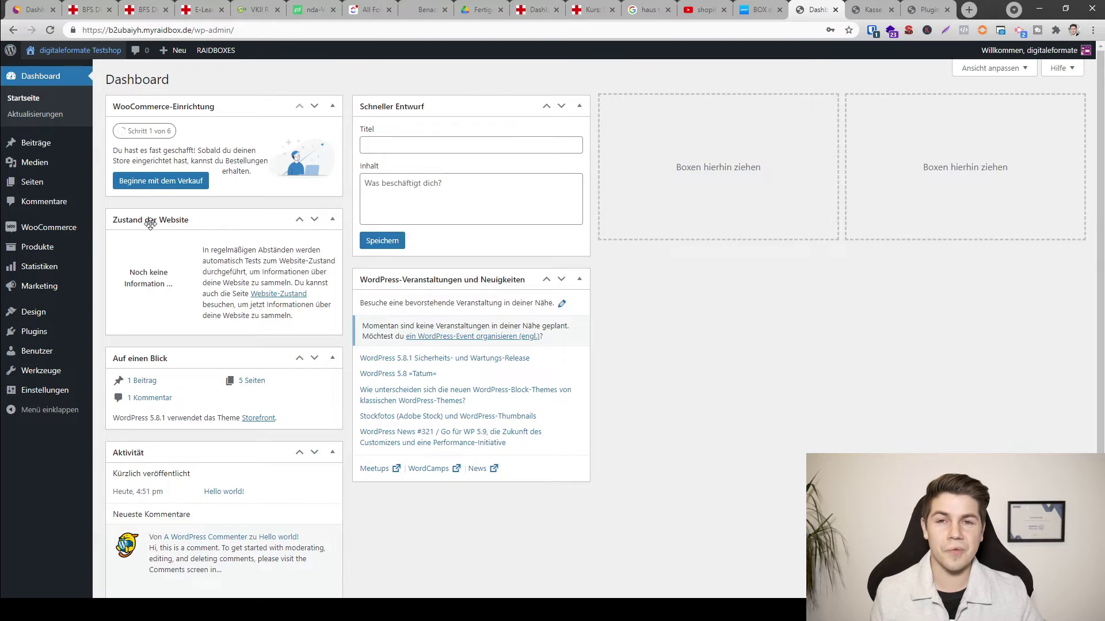
mouse_move(42, 228)
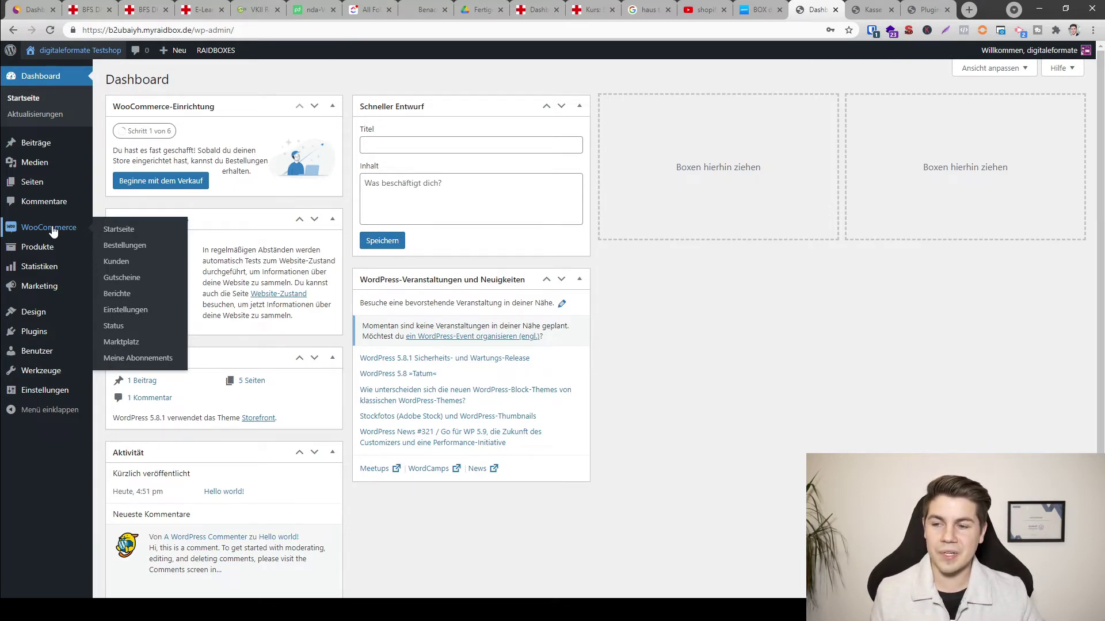
click(48, 324)
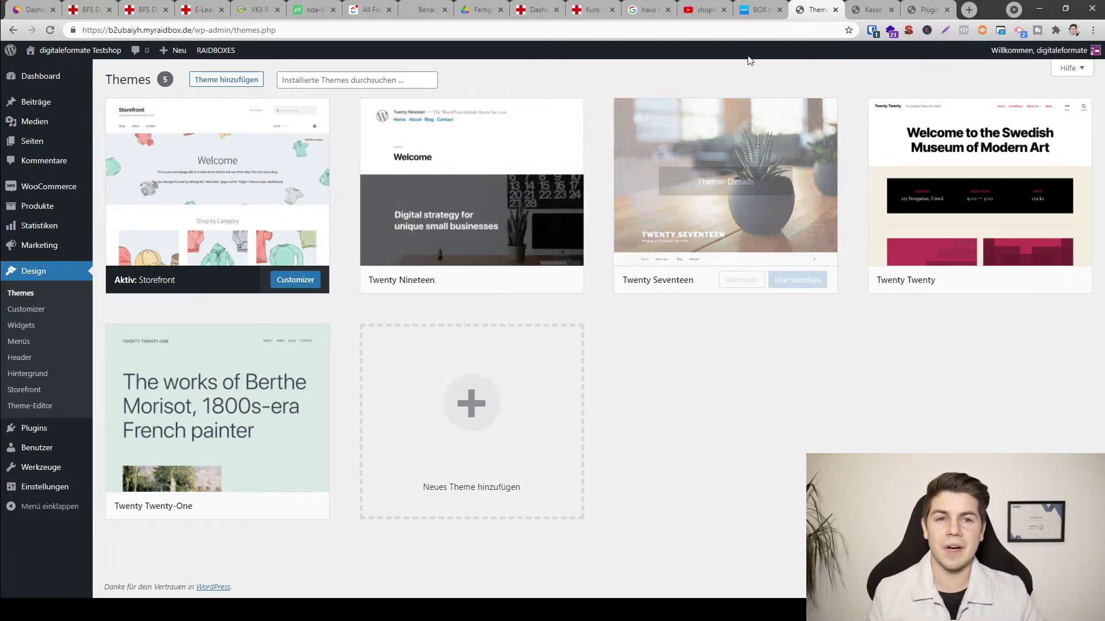
Check the box's backups in the RAIDBOXES dashboard and return to the WordPress admin
click(757, 9)
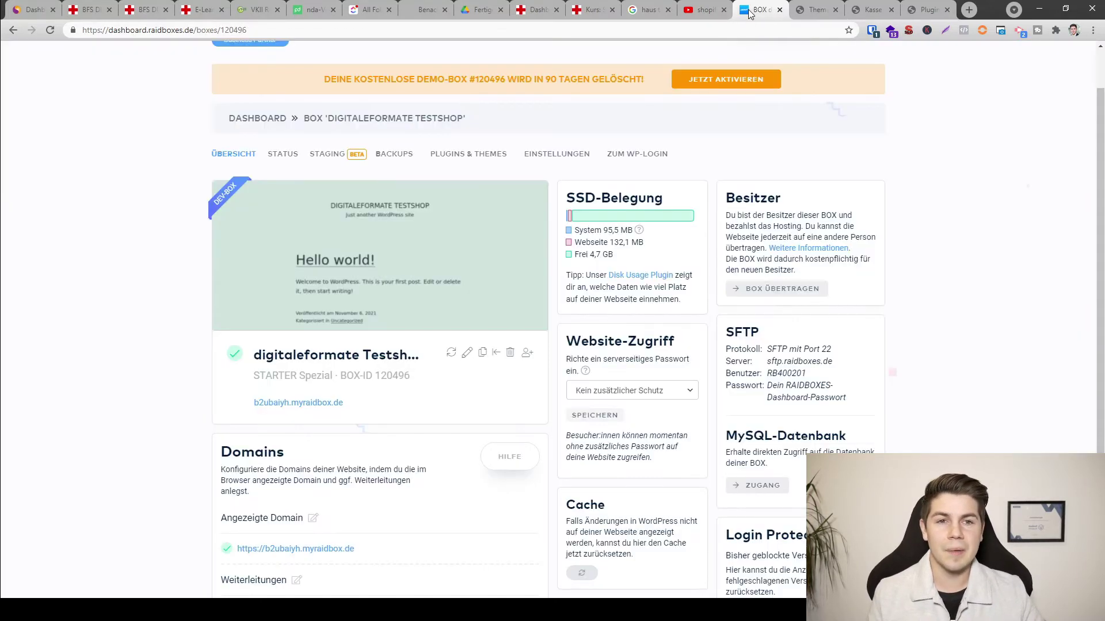
click(403, 161)
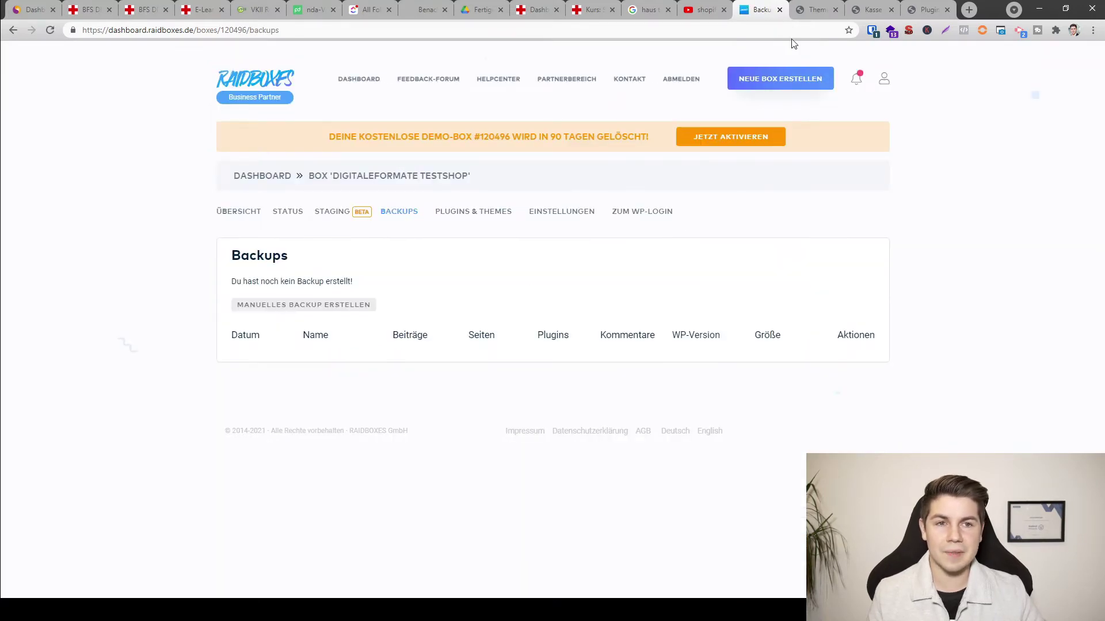
click(815, 10)
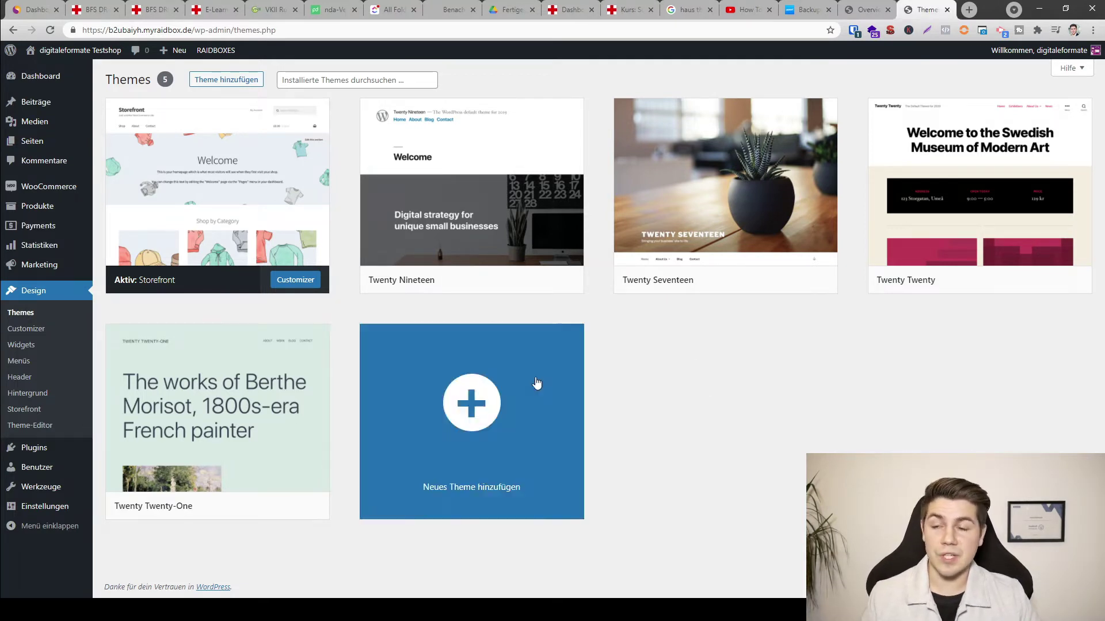
Search the plugin directory for "woocommerce blocks" and activate the WooCommerce Blocks plugin
mouse_move(36, 452)
click(140, 473)
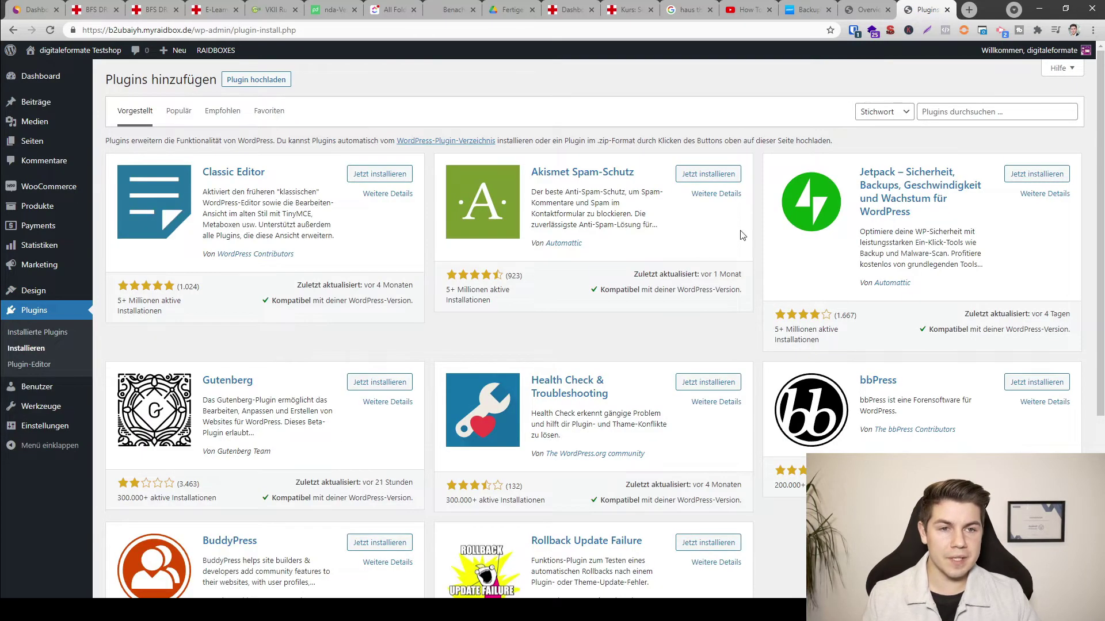
click(938, 113)
text(wooc)
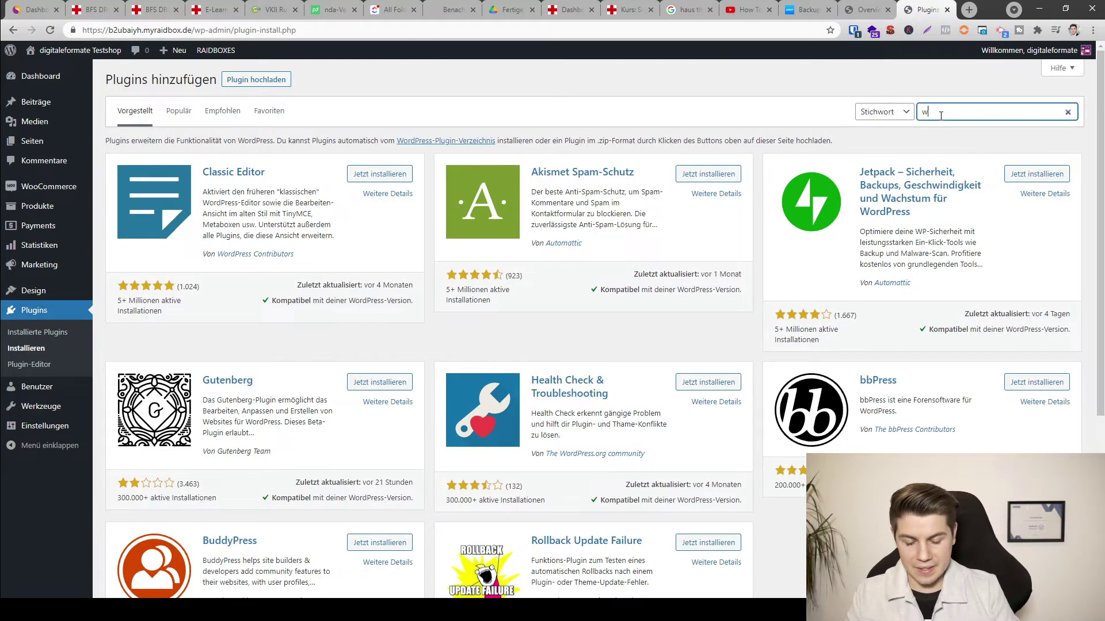
text(ommer)
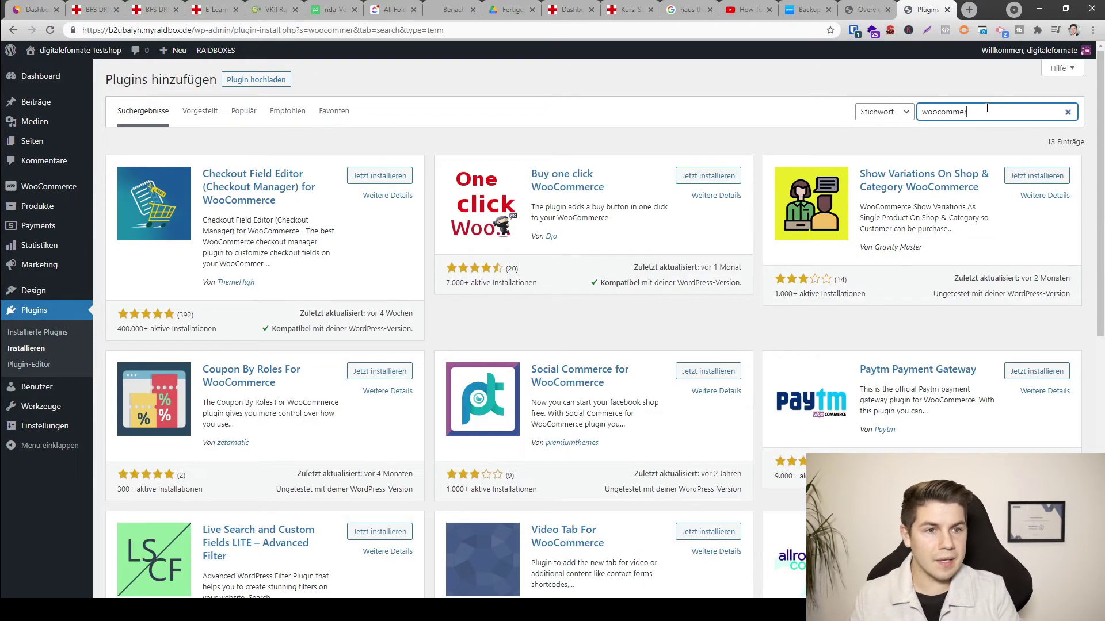
text(ce blocks)
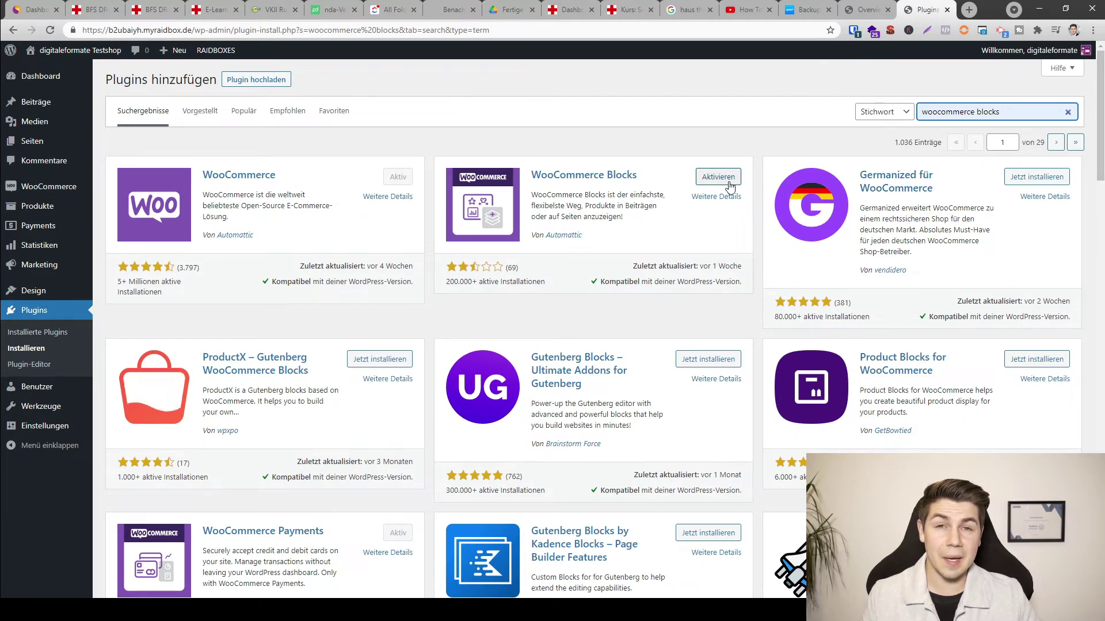
click(728, 183)
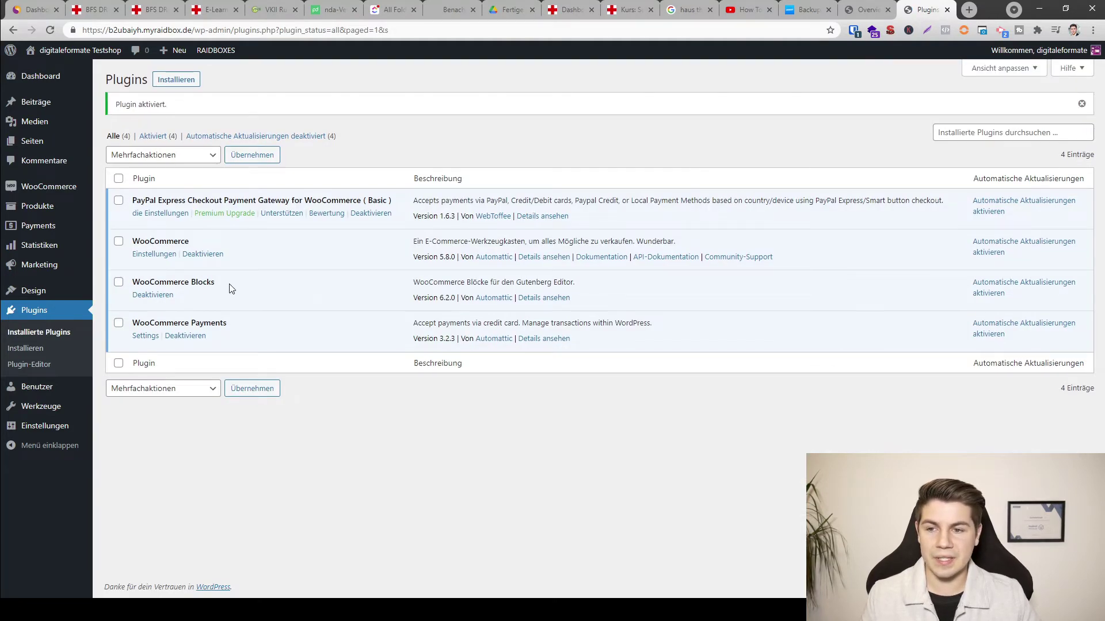
Check the WooCommerce Blocks and WooCommerce Payments entries among the installed plugins
drag(231, 287, 131, 283)
click(388, 386)
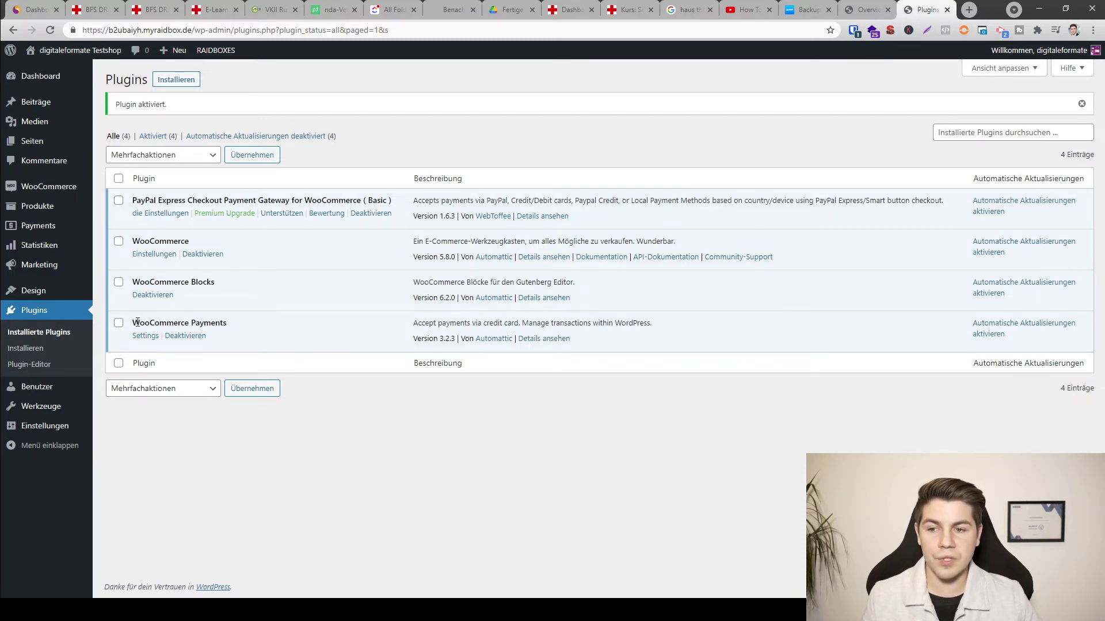
drag(133, 323, 233, 329)
click(233, 328)
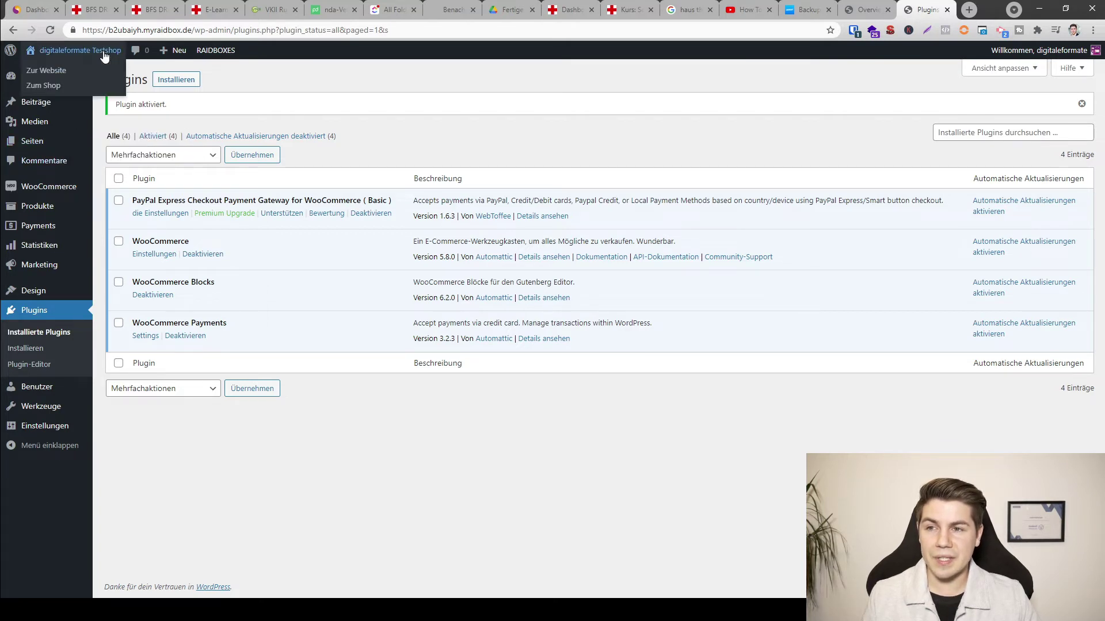
Visit the shop's front end and view the checkout page for the Demoartikel in the cart
click(123, 60)
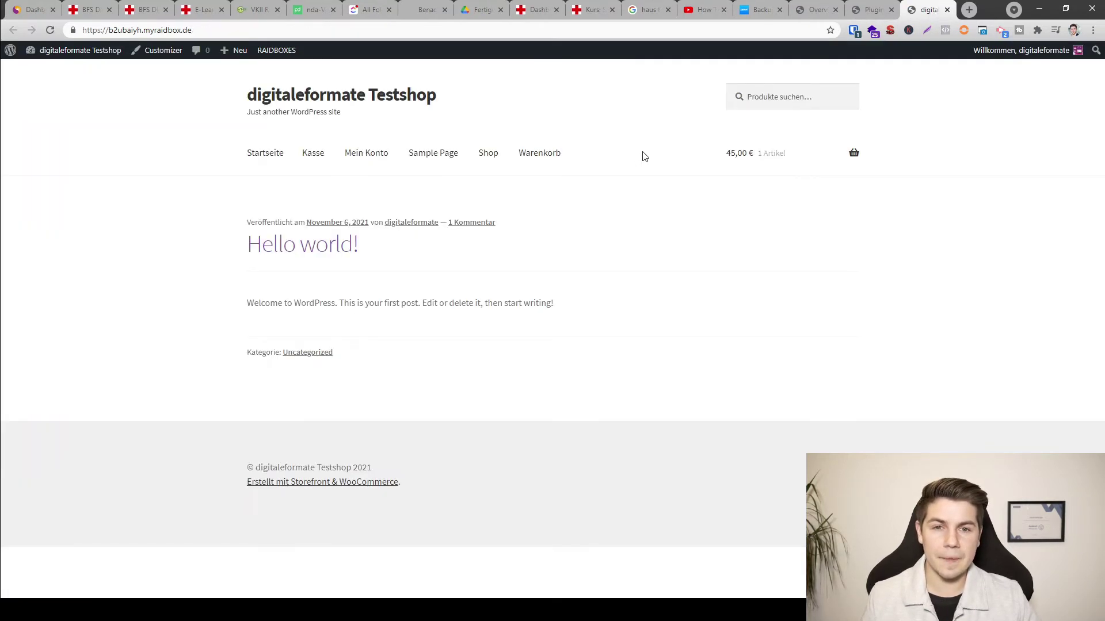
mouse_move(854, 153)
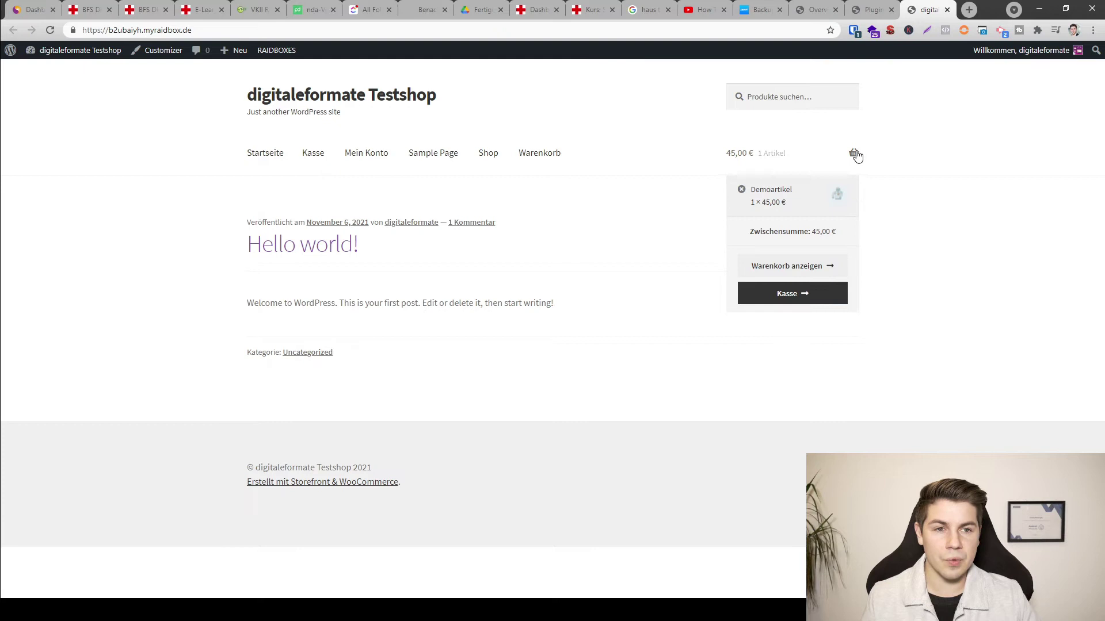
click(827, 295)
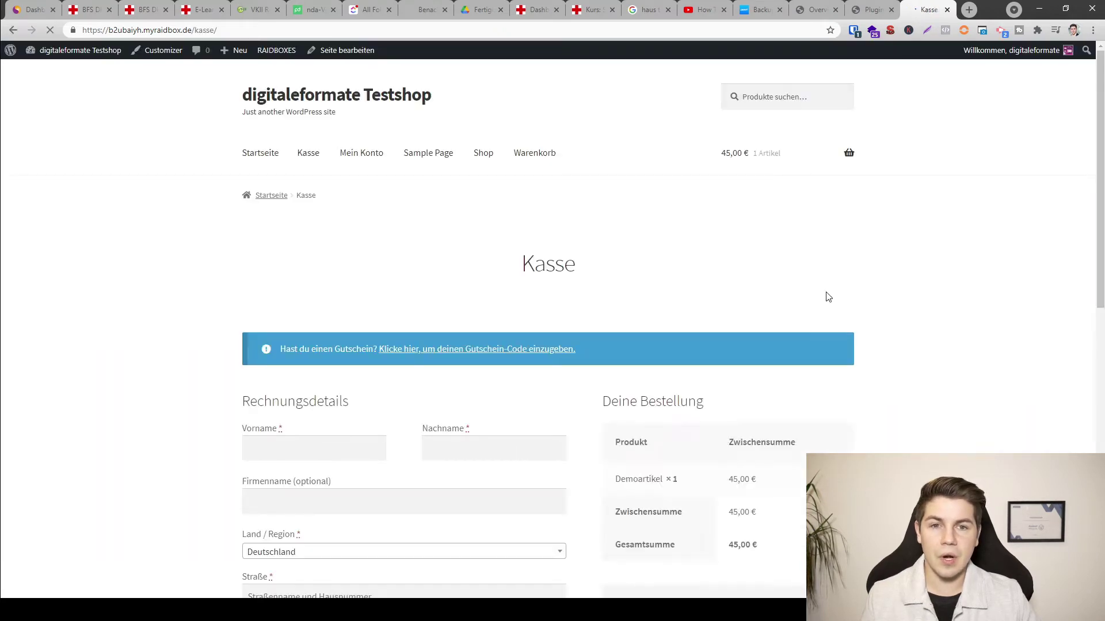
scroll(790, 282, down, 2)
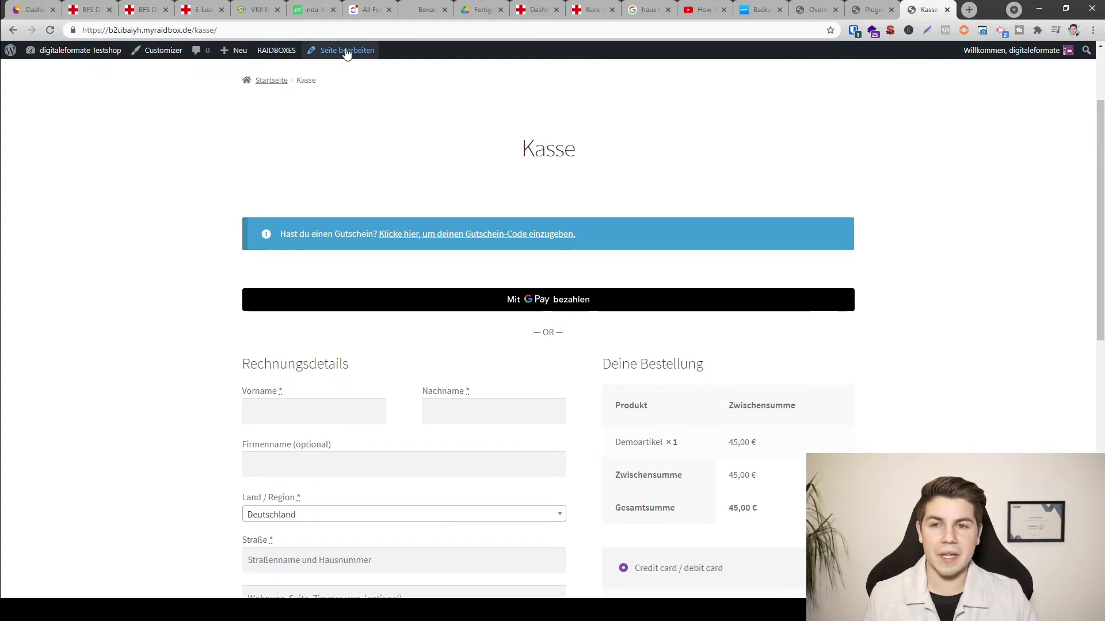
Open the Kasse page for editing and remove the block containing the woocommerce_checkout shortcode
click(346, 52)
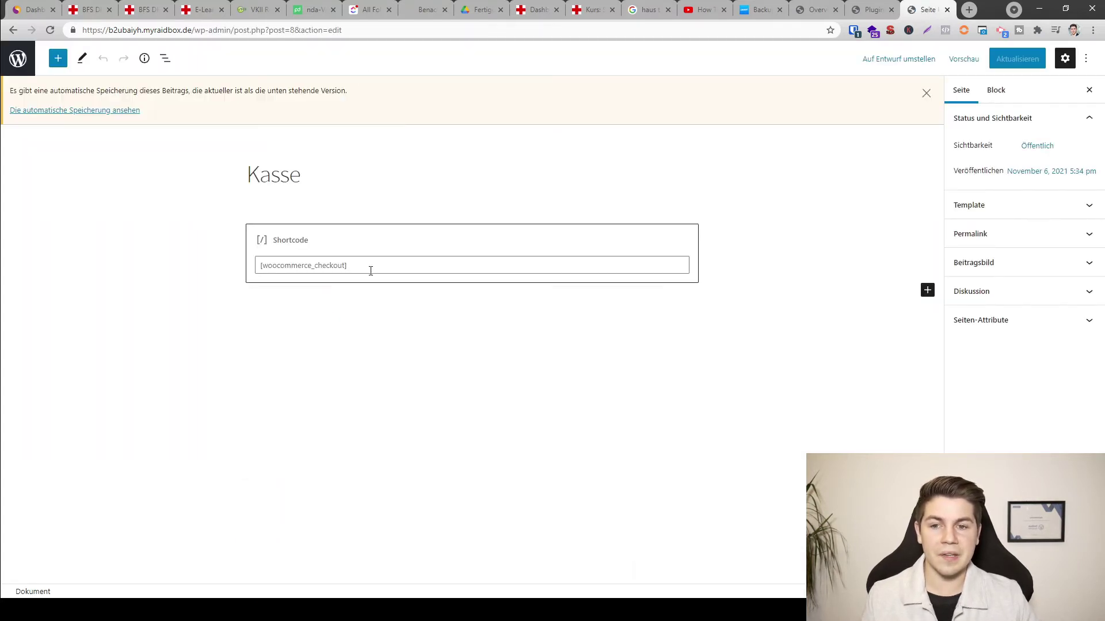
drag(371, 270, 255, 269)
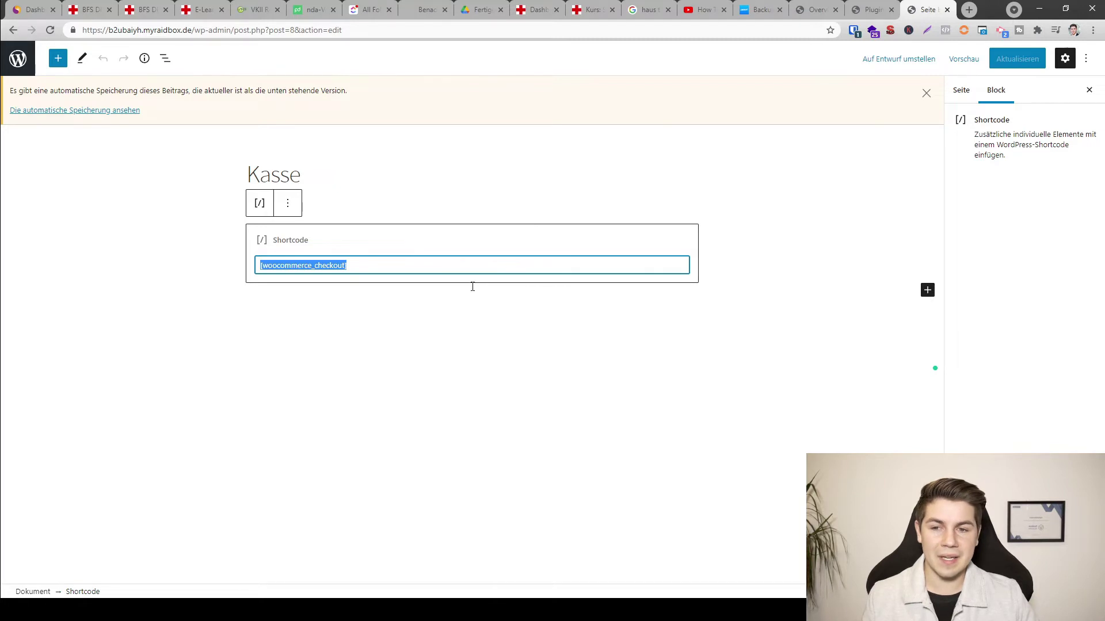
click(295, 210)
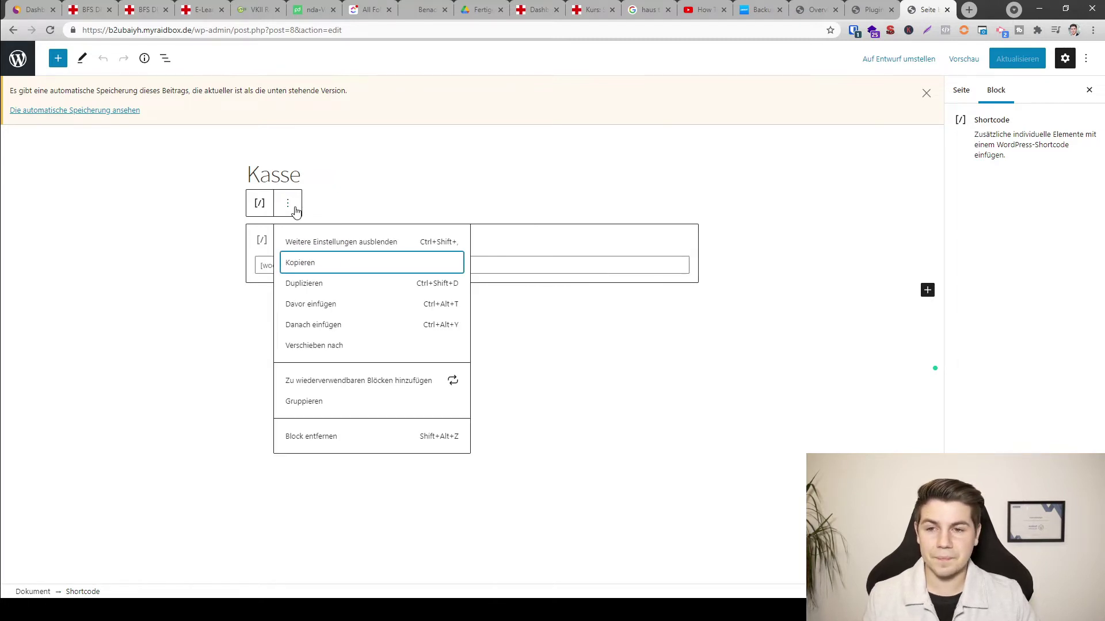
click(365, 439)
Search the block library for "kasse" and insert the Kasse block into the empty page
click(687, 232)
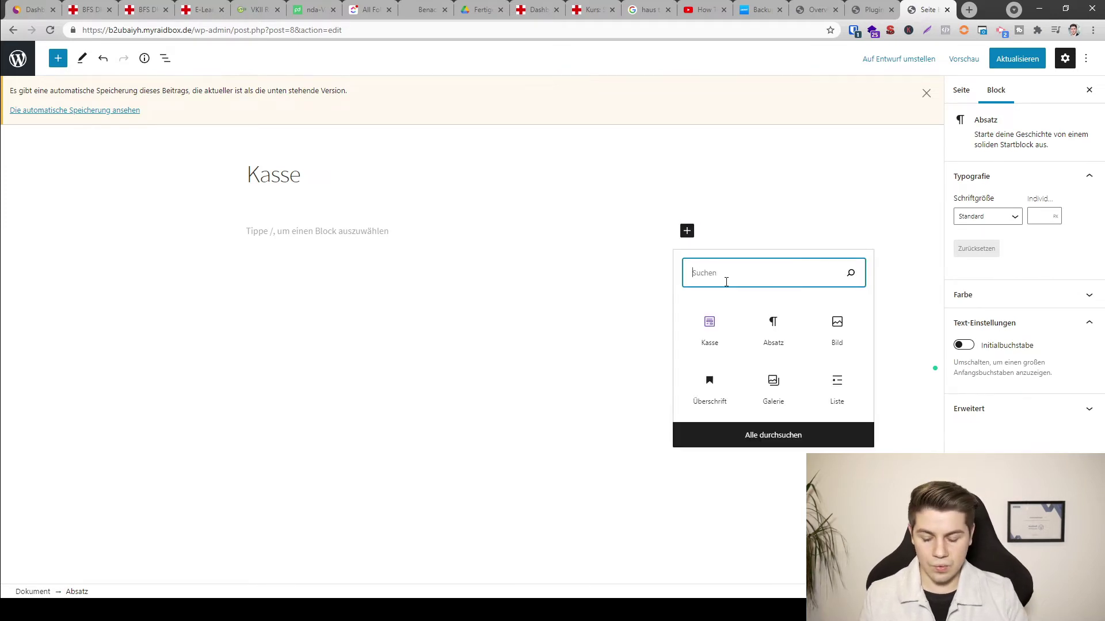
text(kasse)
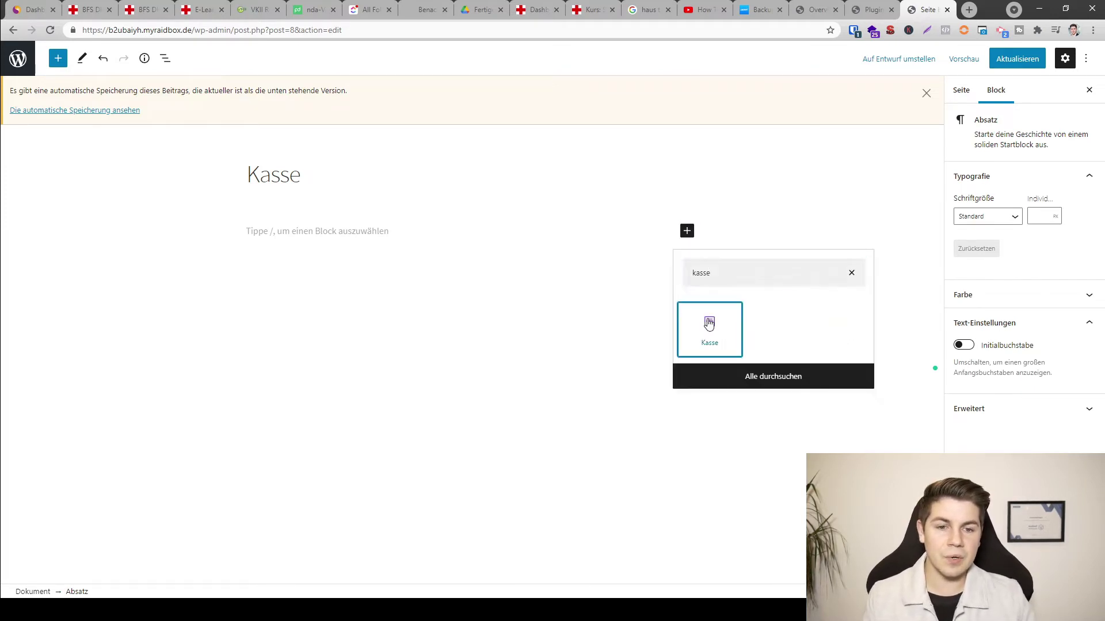
click(709, 325)
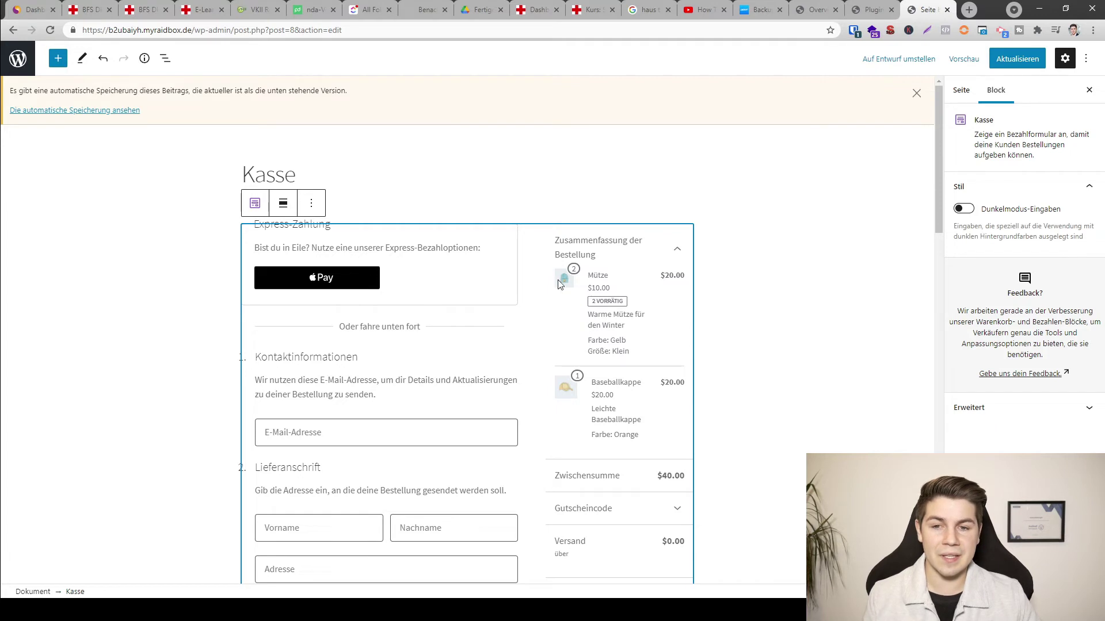
Inspect the sections of the new Kasse block and display the settings of its Express Checkout block
click(458, 262)
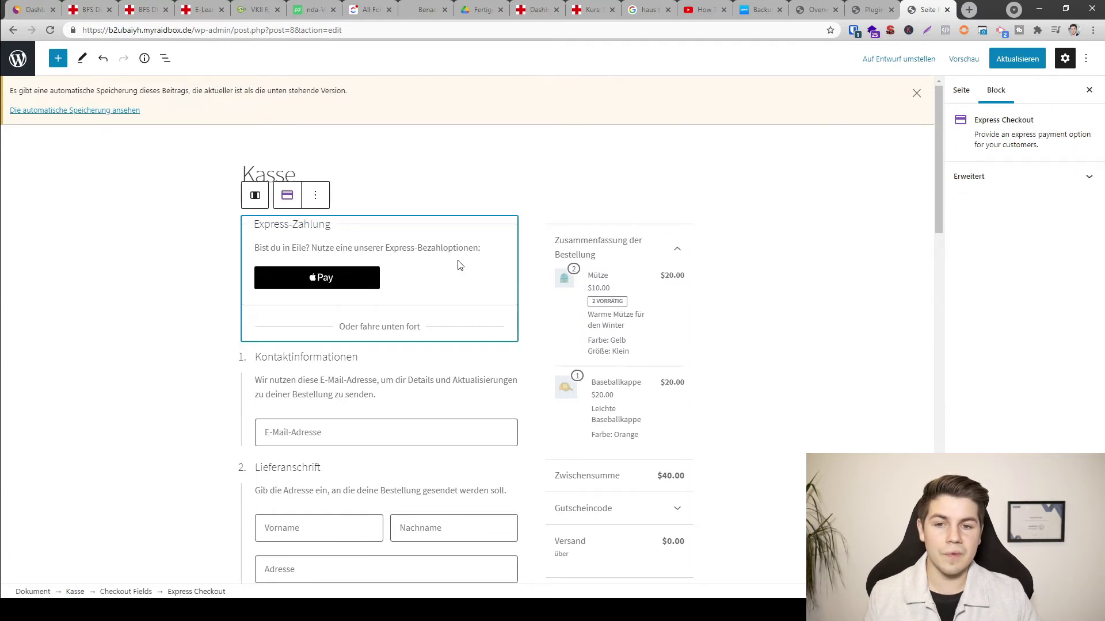
click(604, 278)
click(738, 287)
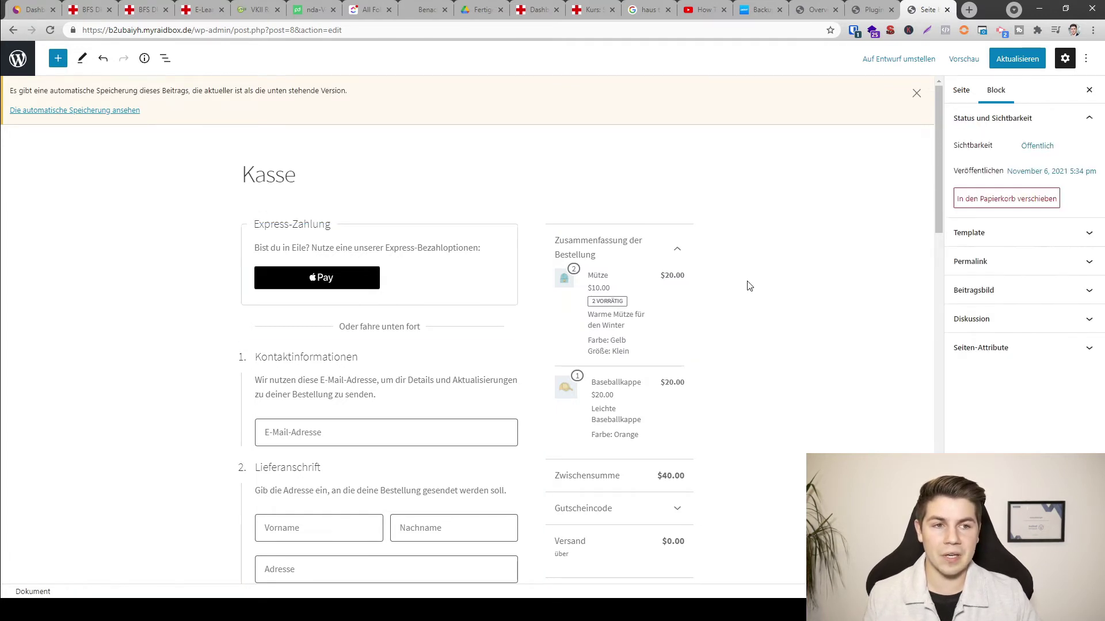
click(1089, 90)
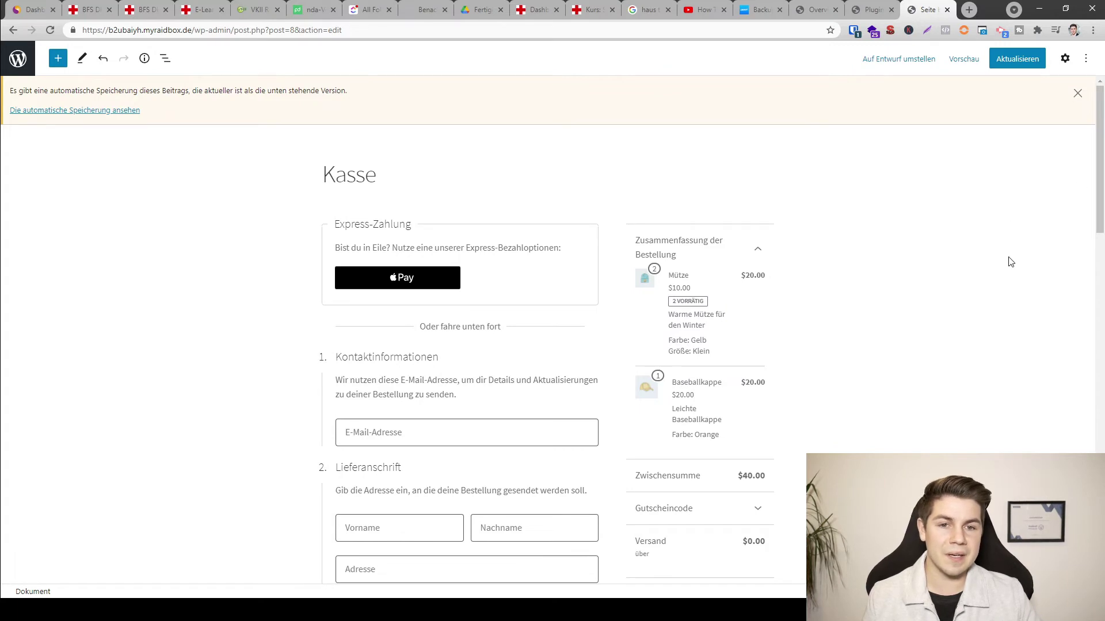
click(1065, 59)
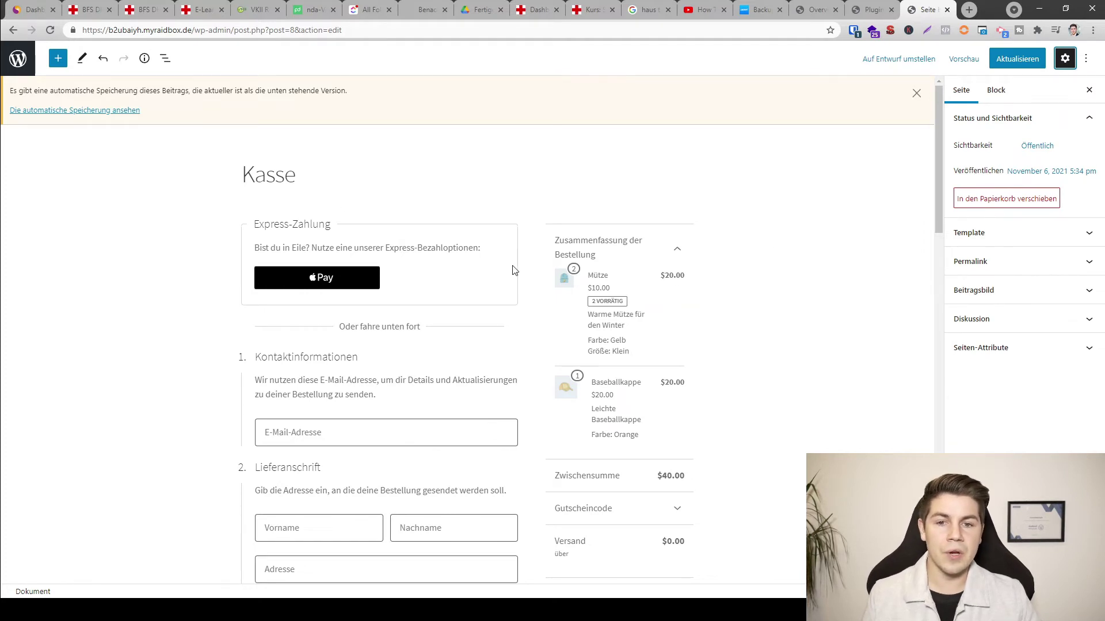
click(498, 267)
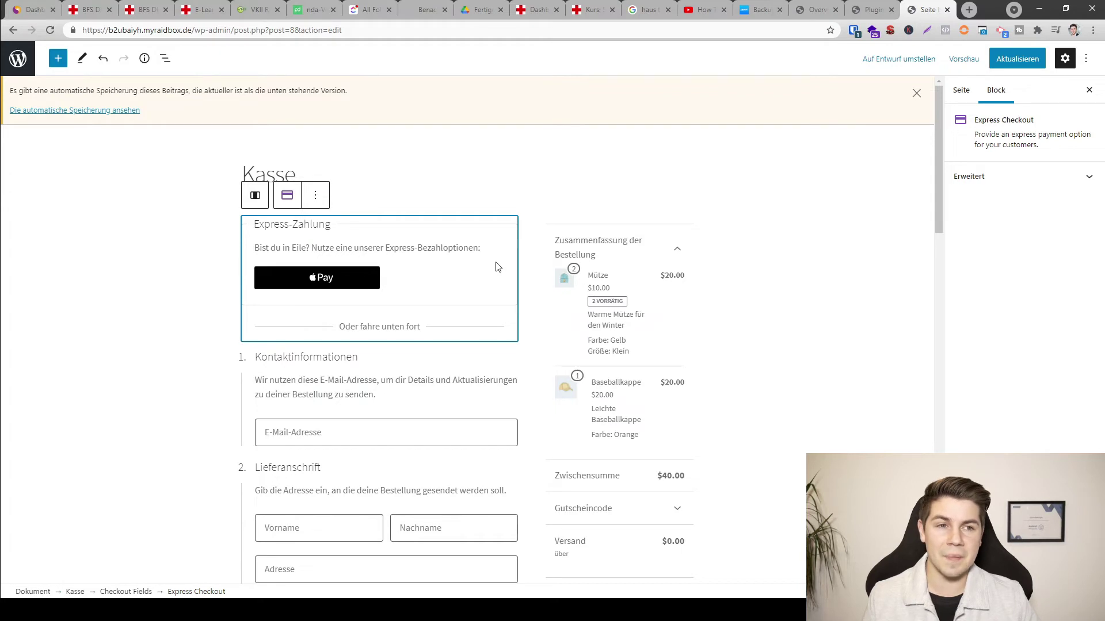
Give the Express Checkout block the additional CSS class meineklasse and look over the remaining sections of the checkout form
click(1030, 176)
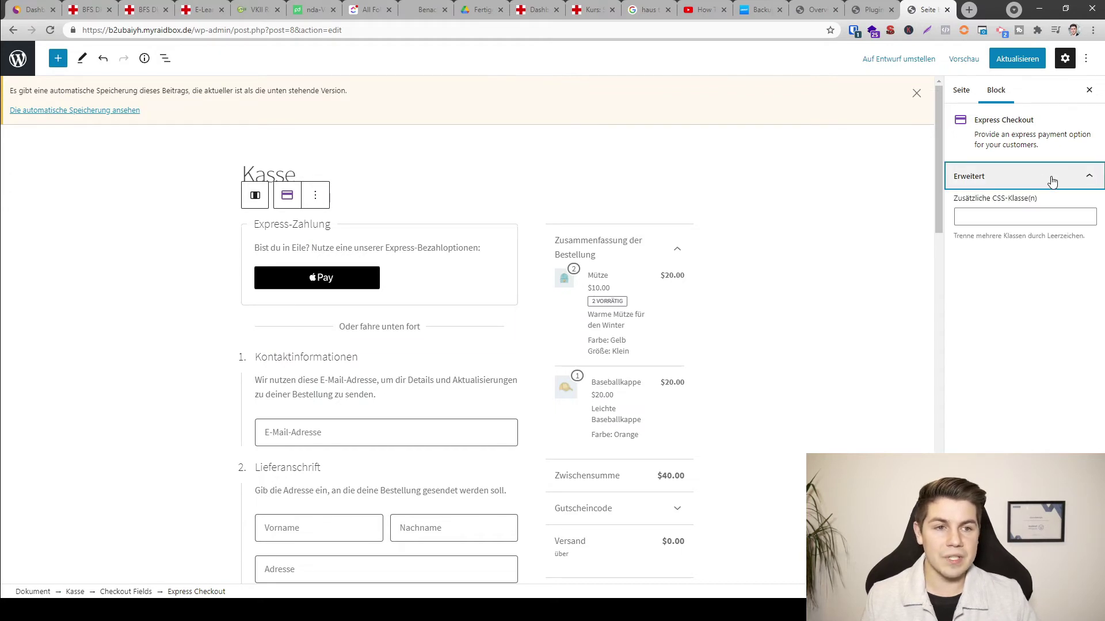
click(968, 215)
text(meineklasse)
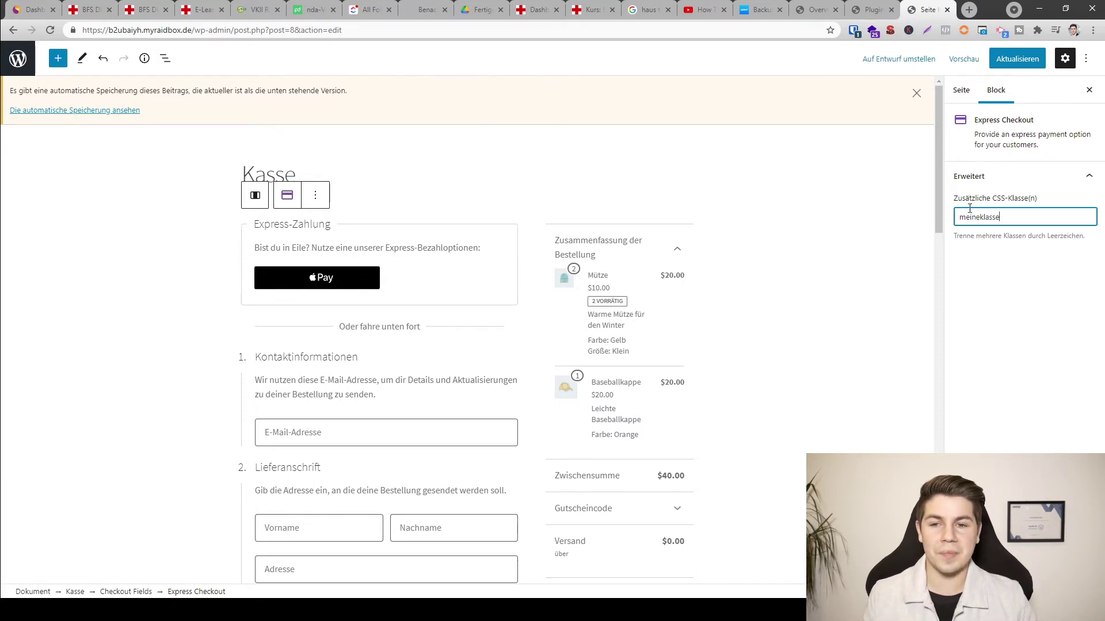
scroll(742, 283, down, 6)
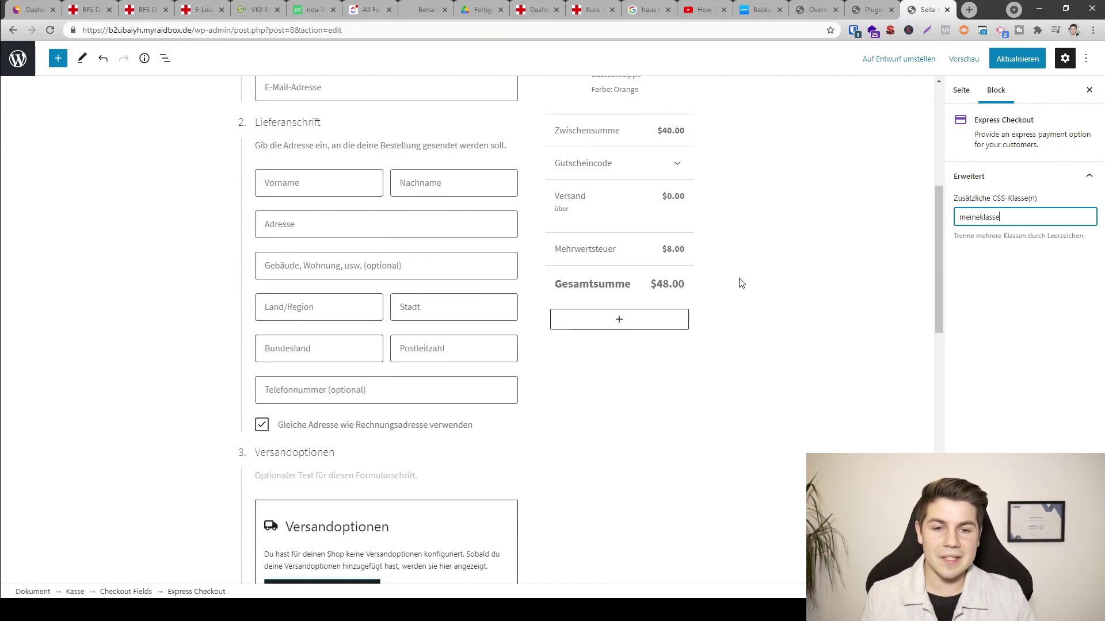
scroll(731, 280, down, 5)
scroll(614, 279, down, 4)
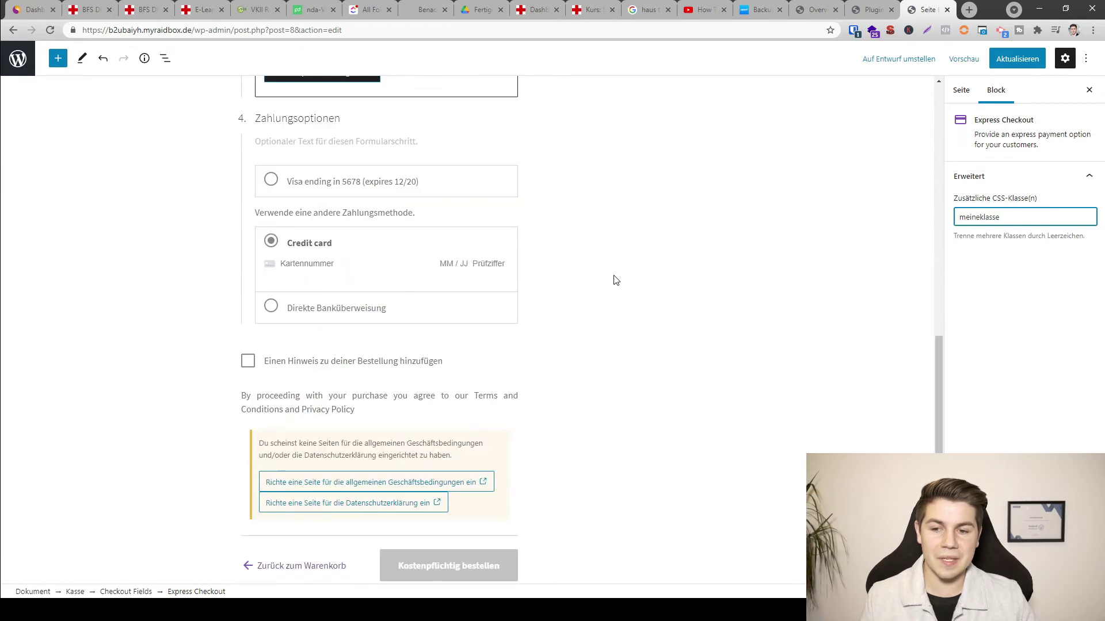
scroll(614, 279, up, 15)
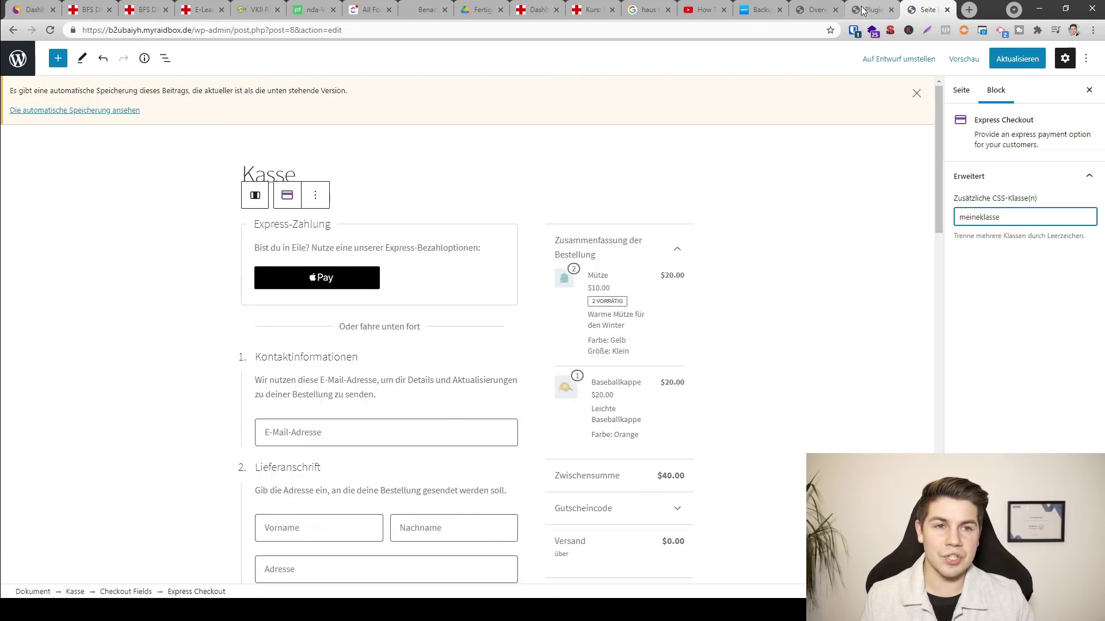
Open the shop's front end in a separate tab, view its current checkout page and return to editing the Kasse page
click(863, 9)
click(815, 10)
click(864, 10)
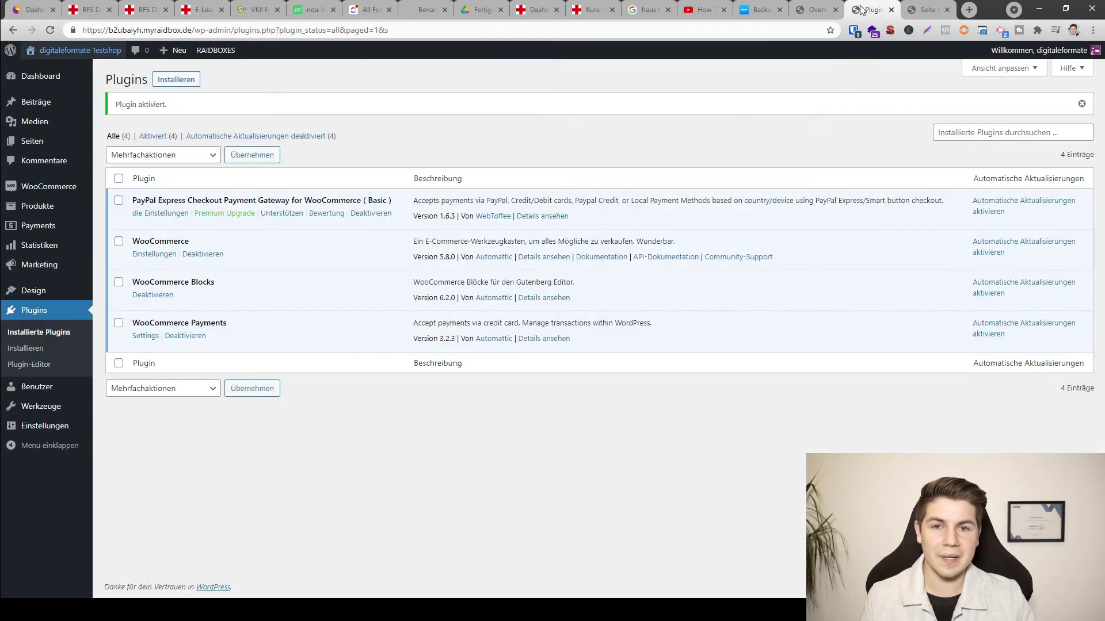
middle_click(81, 60)
click(879, 9)
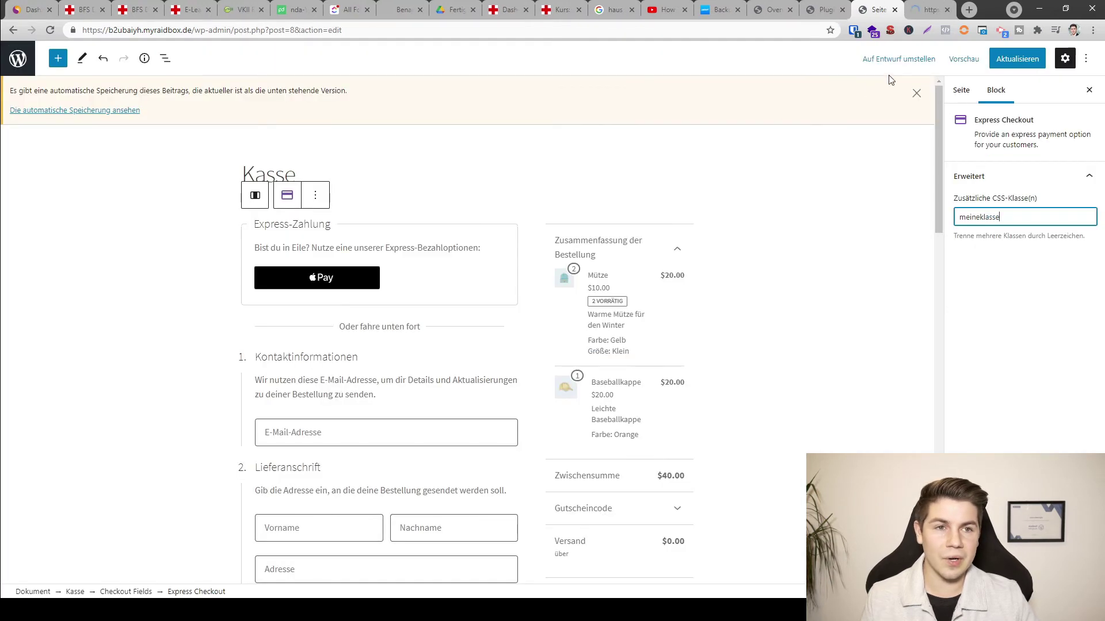
click(928, 9)
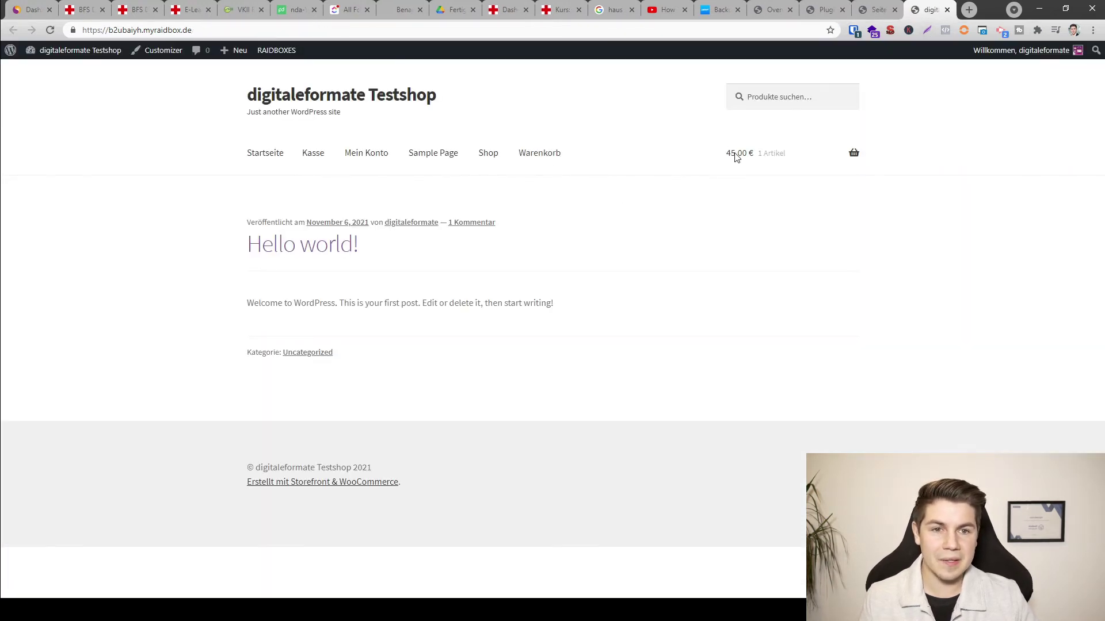
mouse_move(851, 153)
click(833, 292)
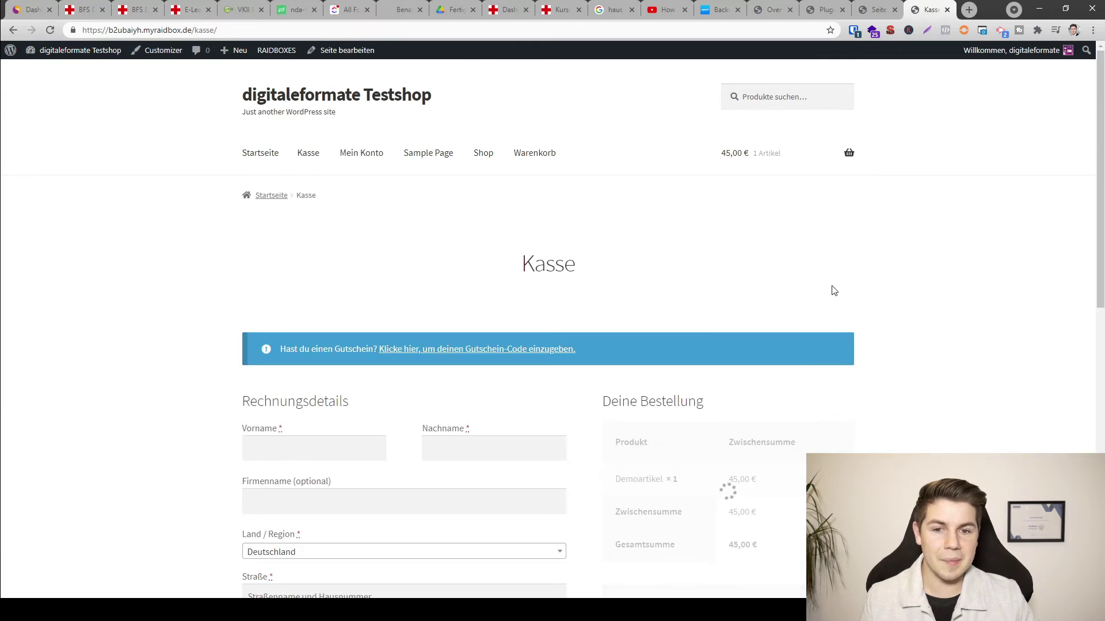
click(875, 10)
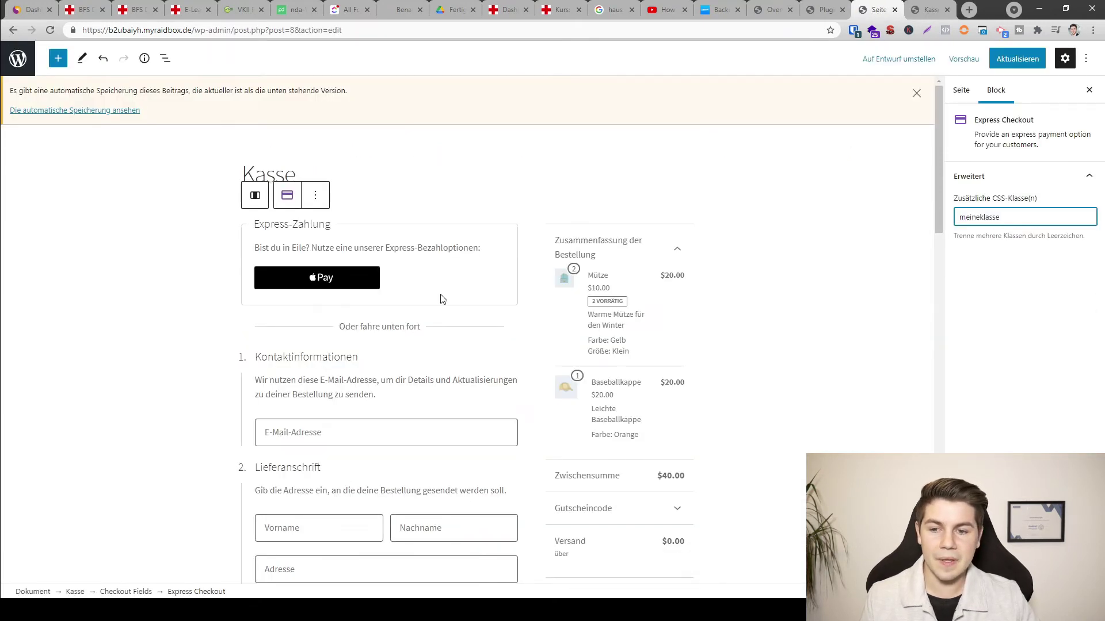
Try hiding the step number of the Kontaktinformationen section and switch it back on
scroll(443, 298, down, 2)
click(418, 266)
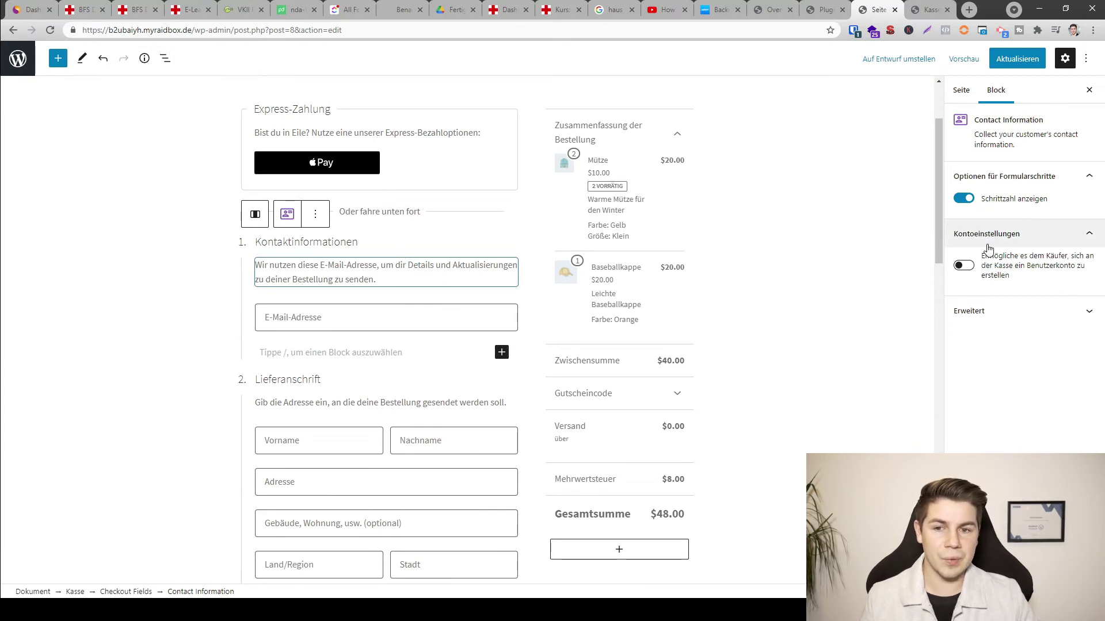
click(968, 200)
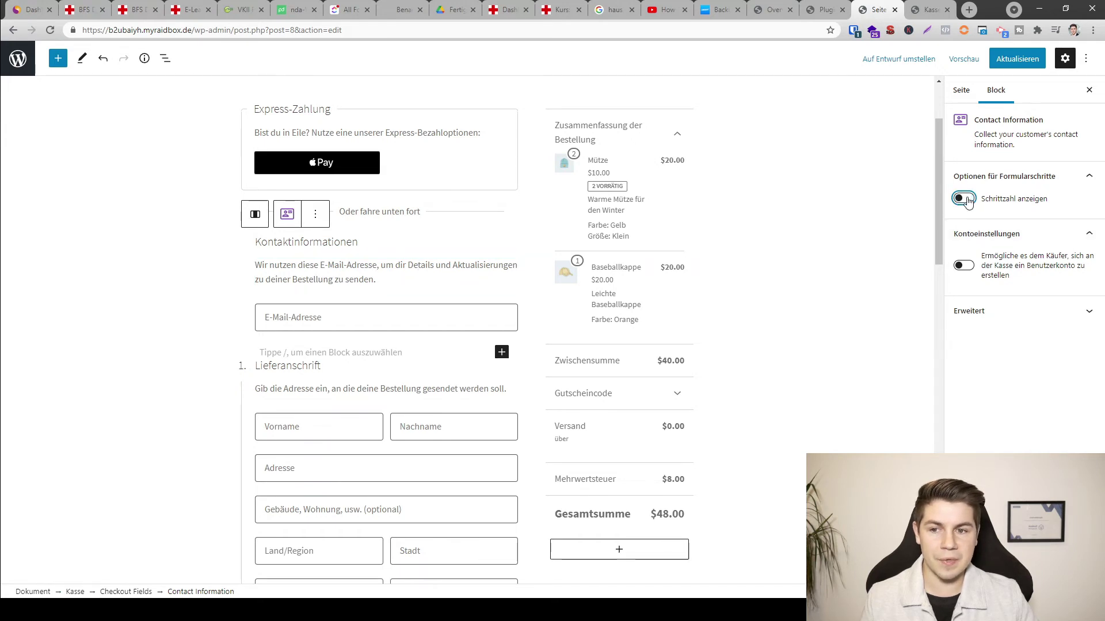
click(968, 200)
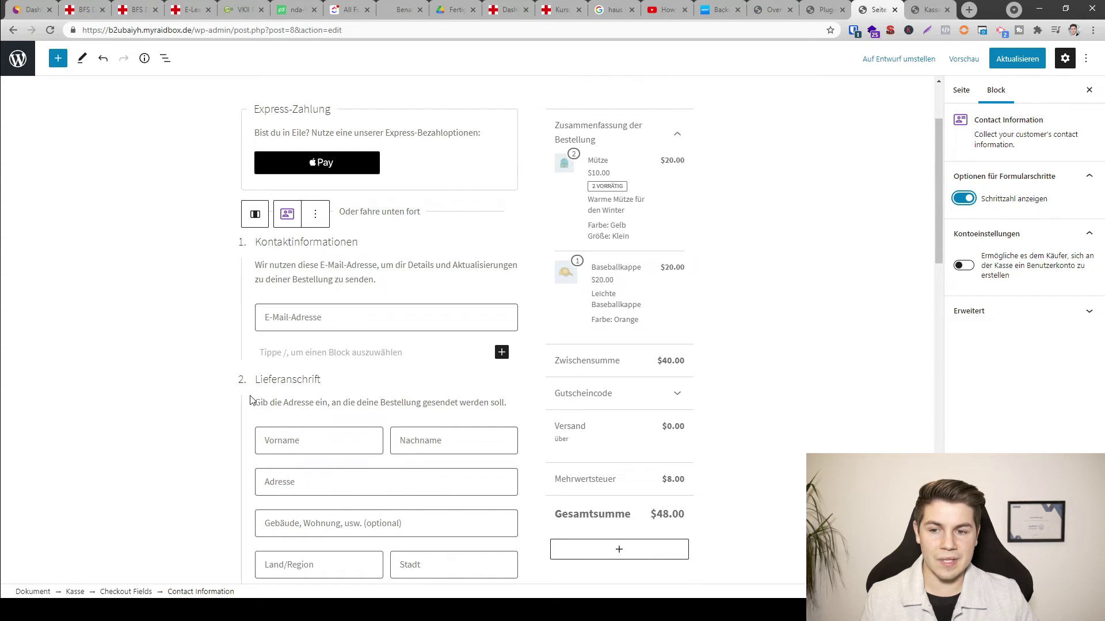
Hide the address fields "Wohnung, Suite usw." and "Telefon" in the Lieferanschrift section
scroll(340, 368, down, 1)
click(340, 320)
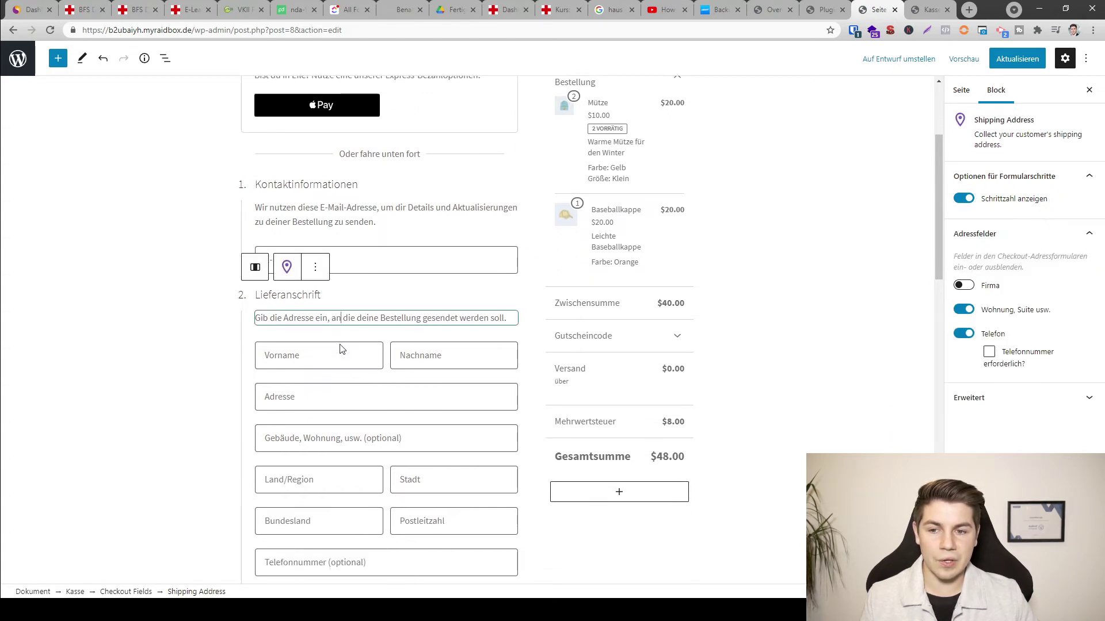
click(399, 357)
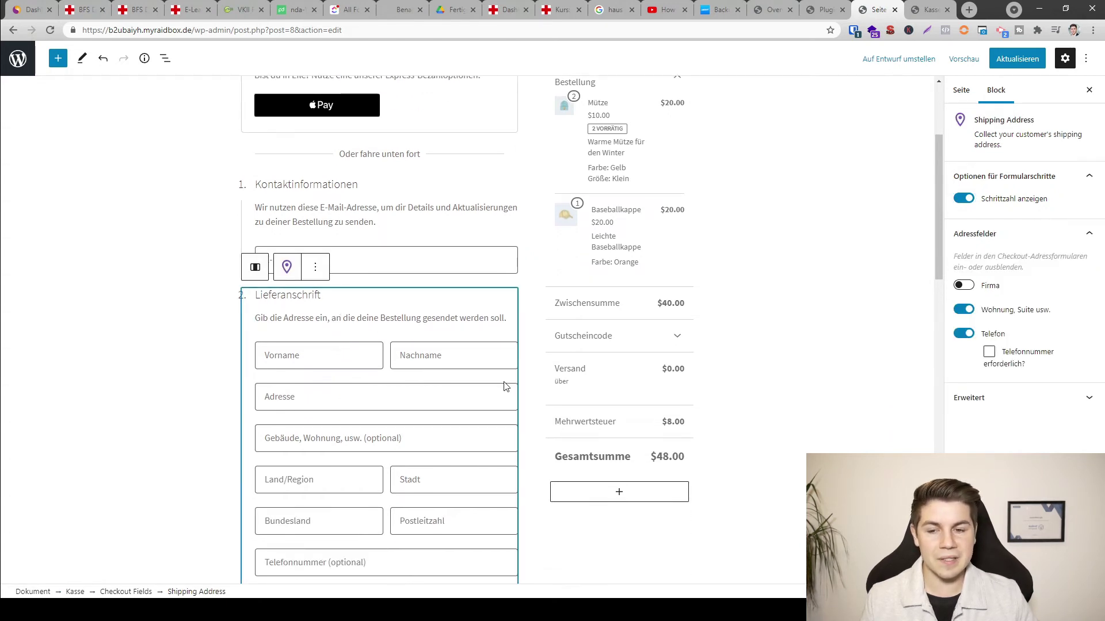
scroll(504, 386, down, 2)
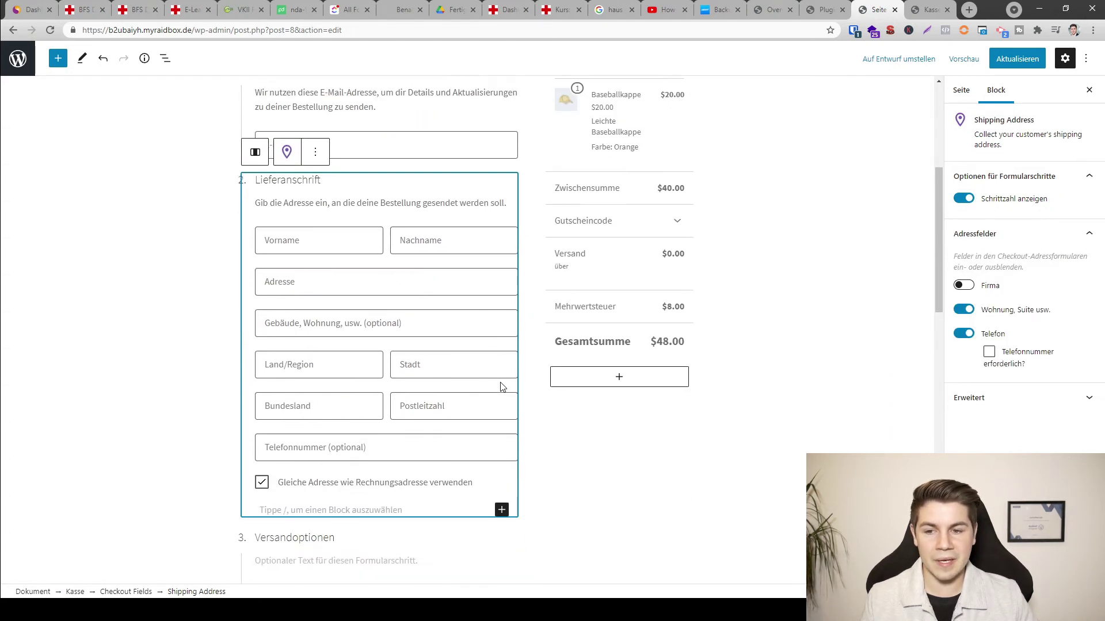
click(974, 312)
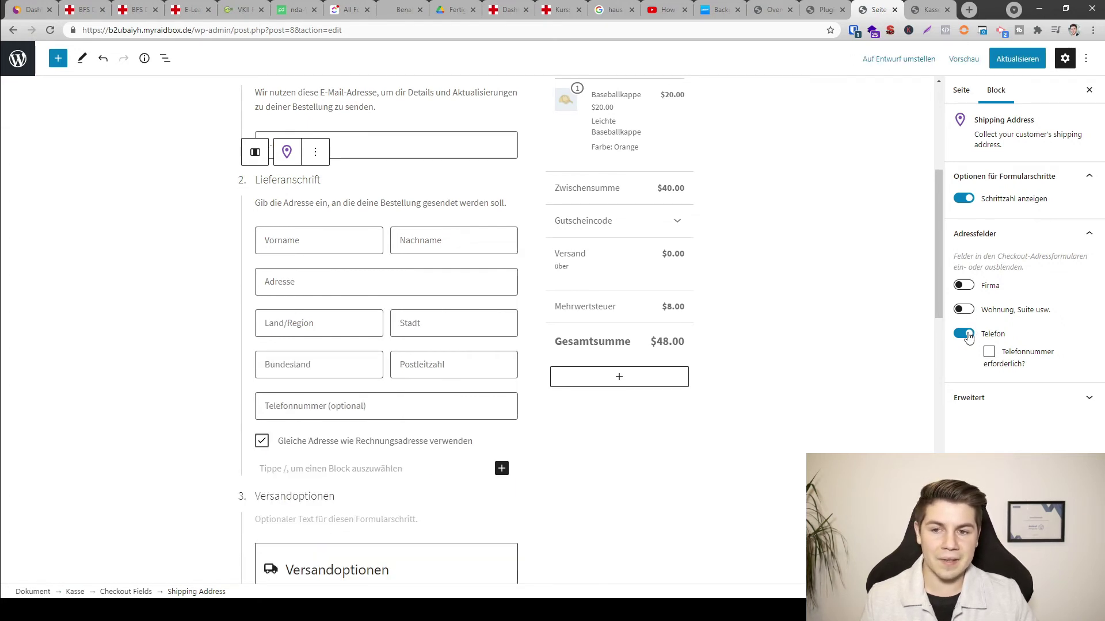
click(965, 335)
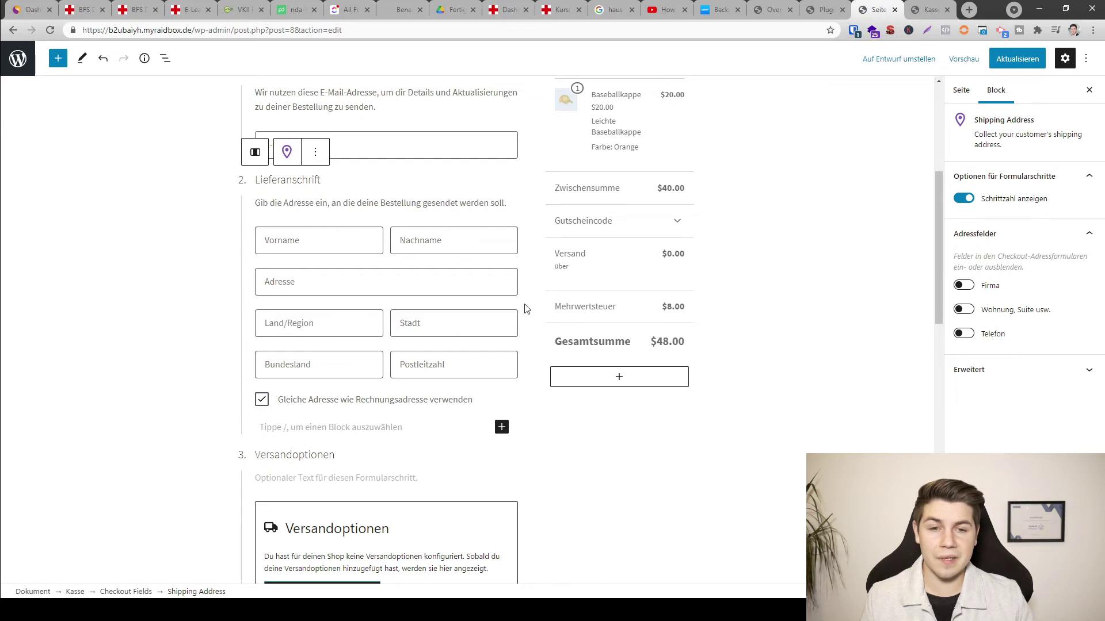
Inspect the settings of the Order Summary block and of the Zahlungsoptionen section, including its active payment methods
click(573, 281)
scroll(411, 323, down, 3)
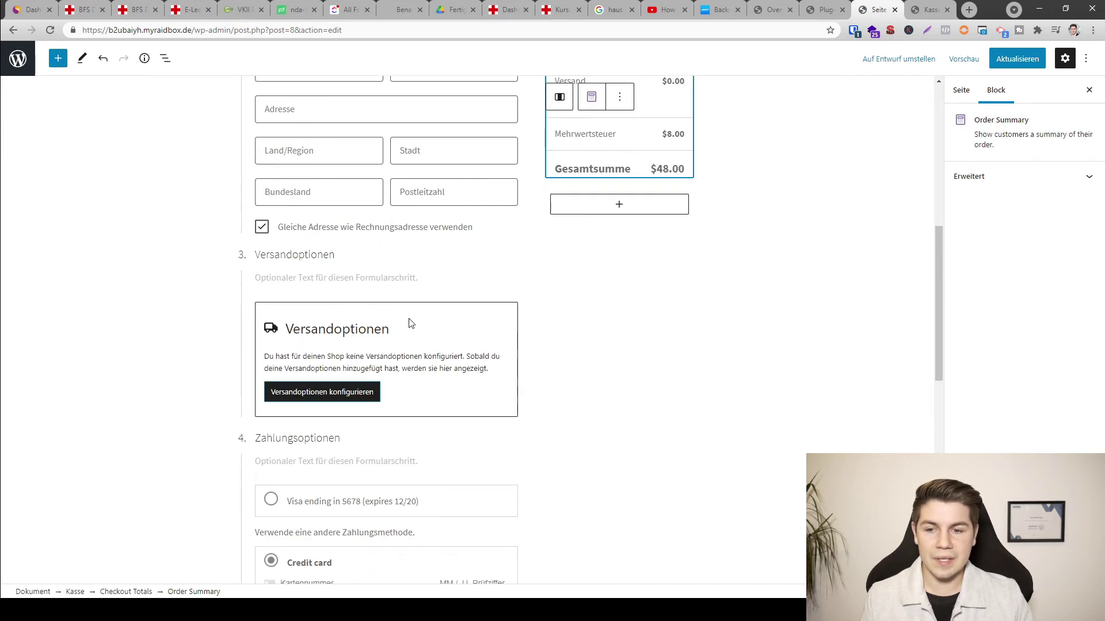
scroll(366, 364, down, 2)
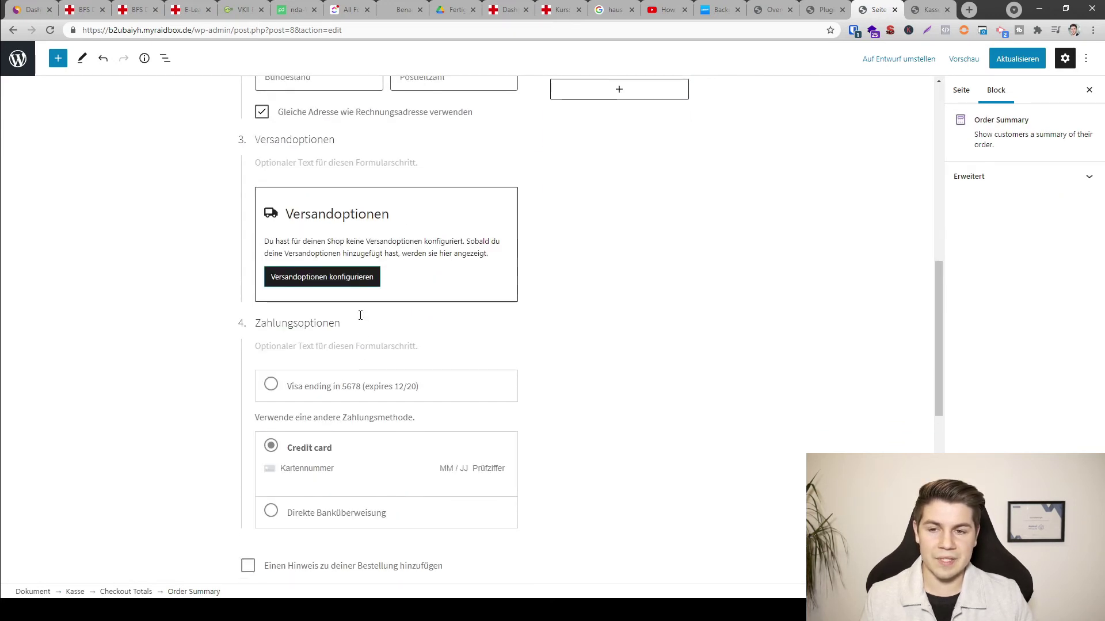
click(352, 338)
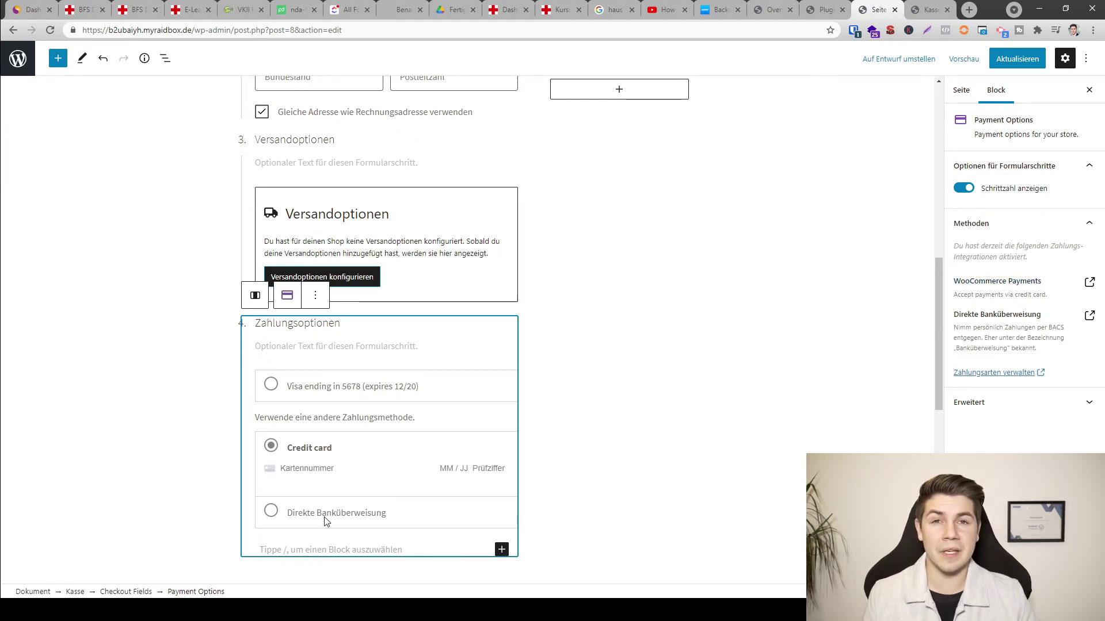
Replace the text of the Terms and Conditions block with "Datenschutzhinweis"
scroll(326, 521, down, 4)
click(405, 414)
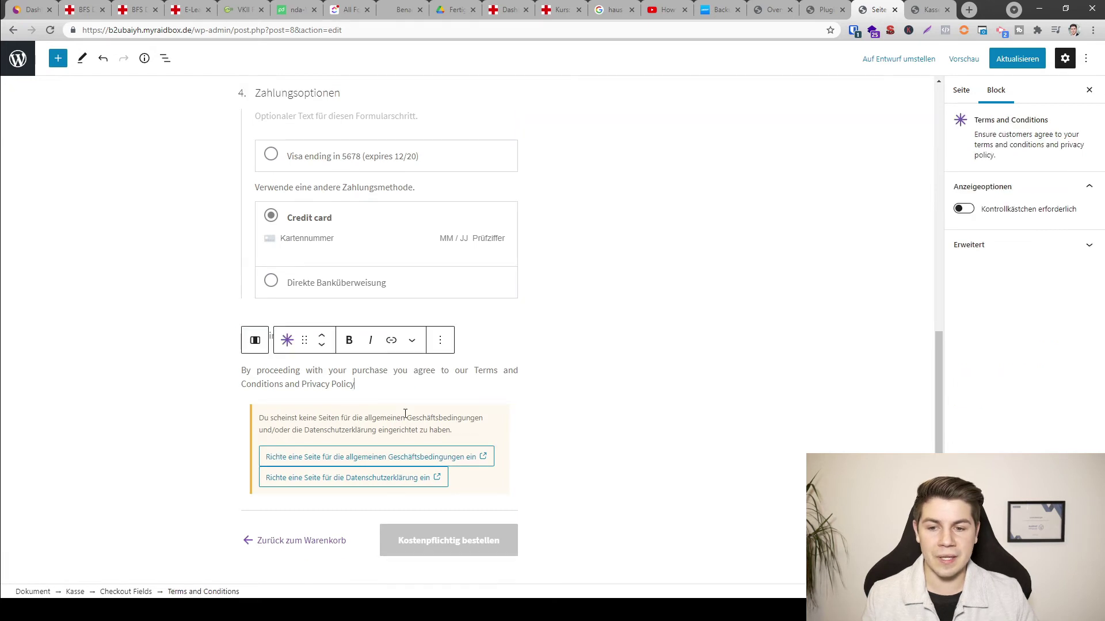
drag(371, 387, 243, 369)
text(Datenschu)
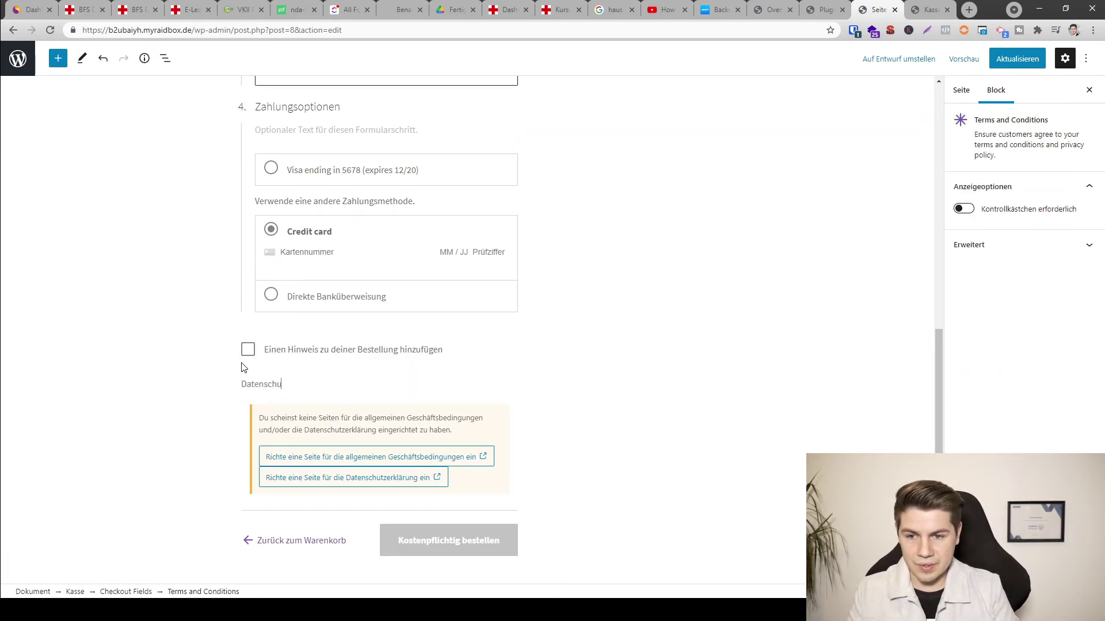
text(tzhinweis)
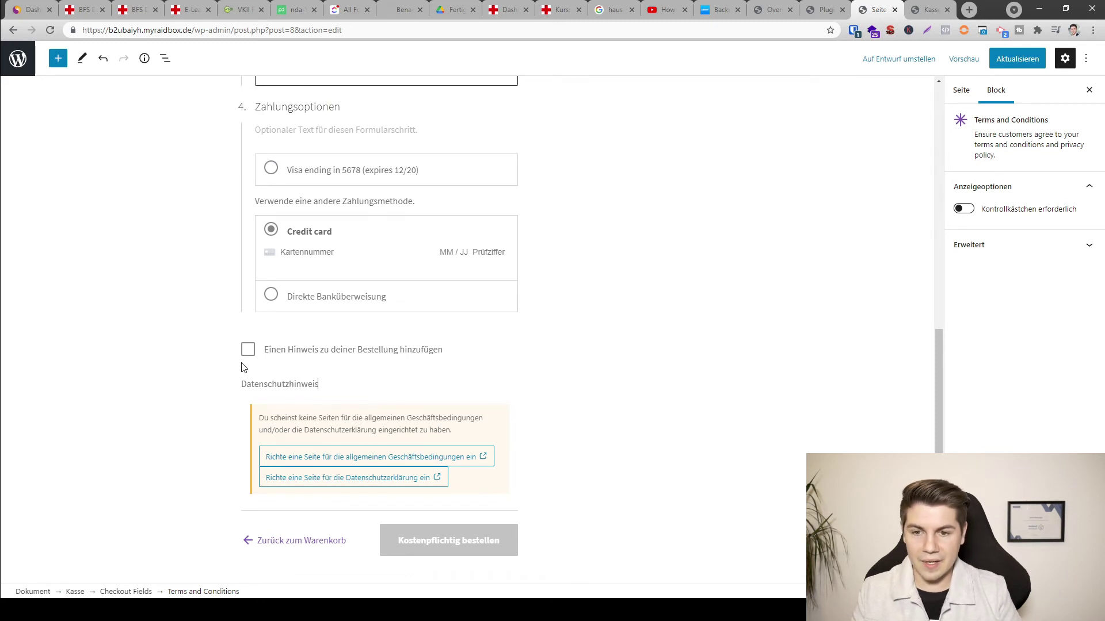
Hide the "Zurück zum Warenkorb" link in the Actions block beside the order button
scroll(577, 327, down, 2)
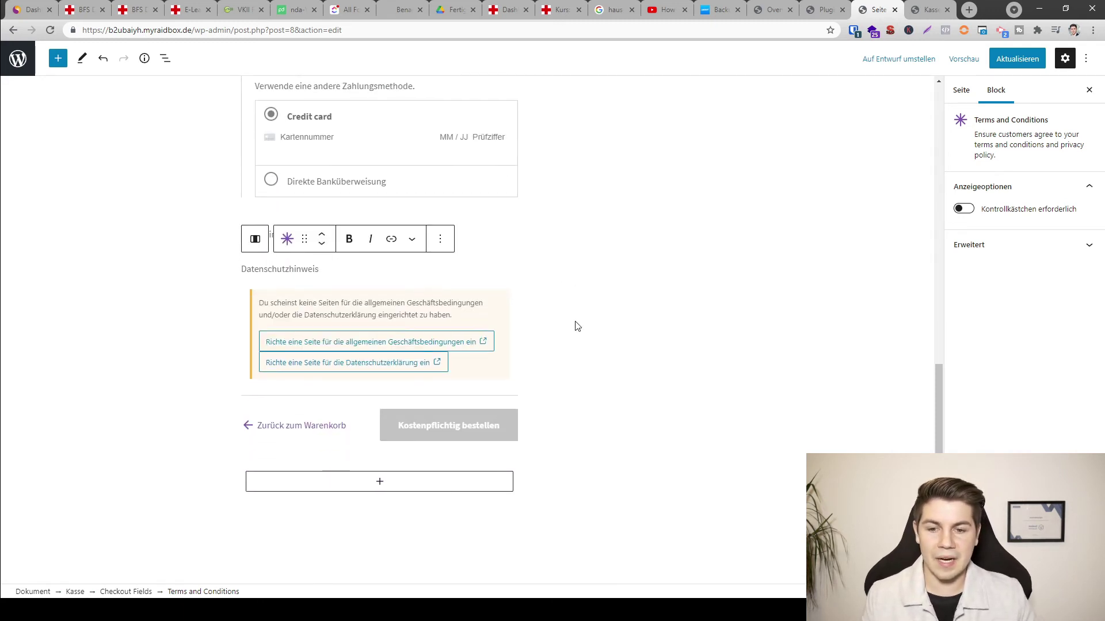
click(486, 417)
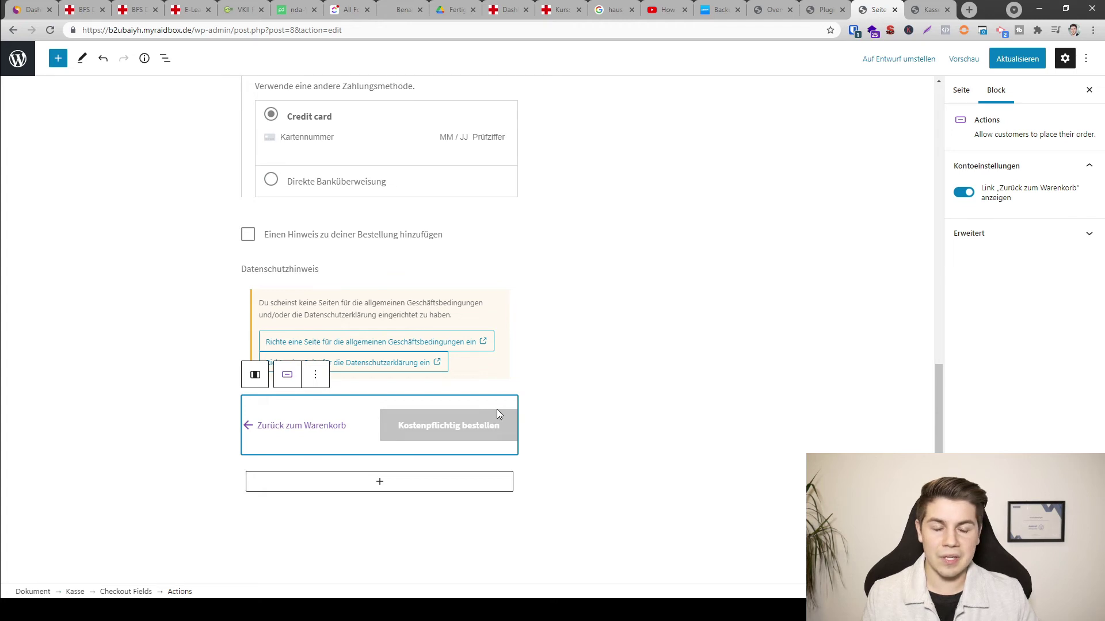
click(970, 196)
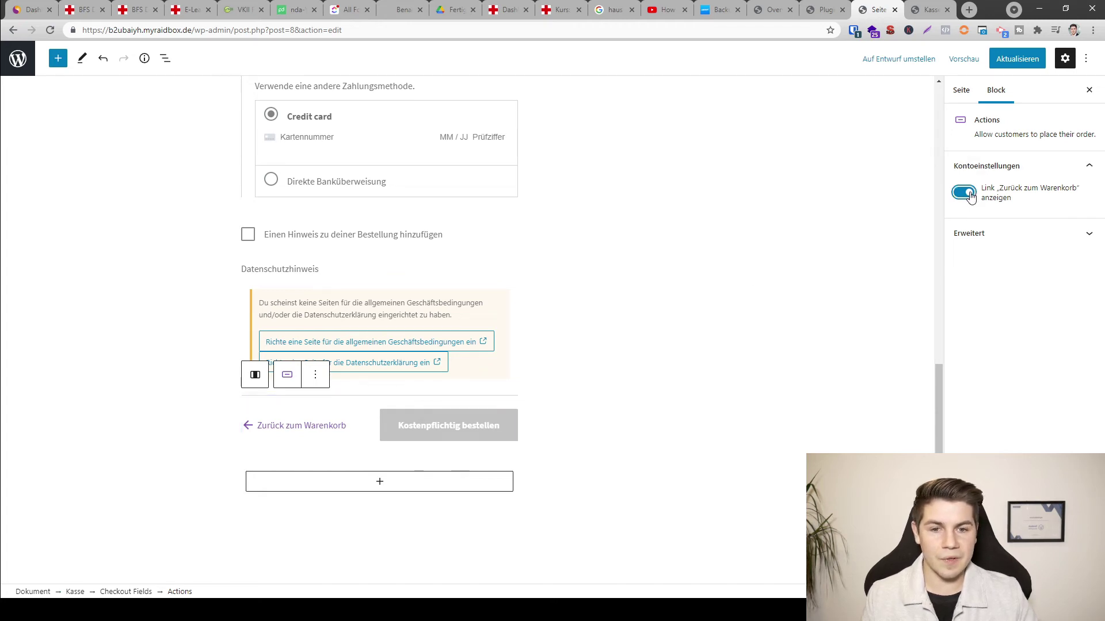
click(970, 196)
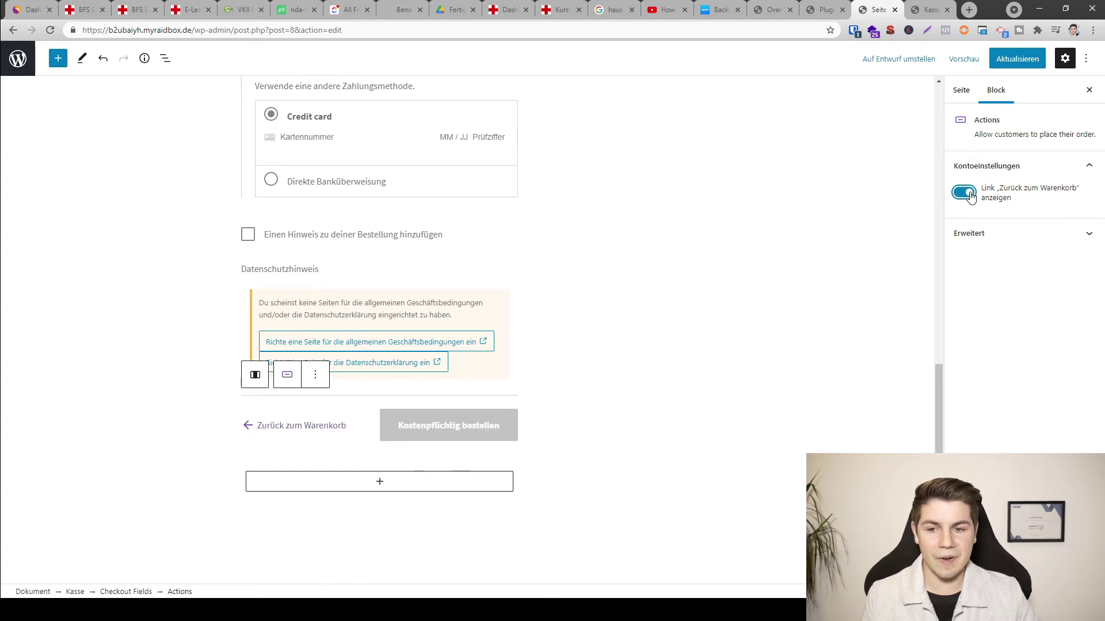
click(971, 196)
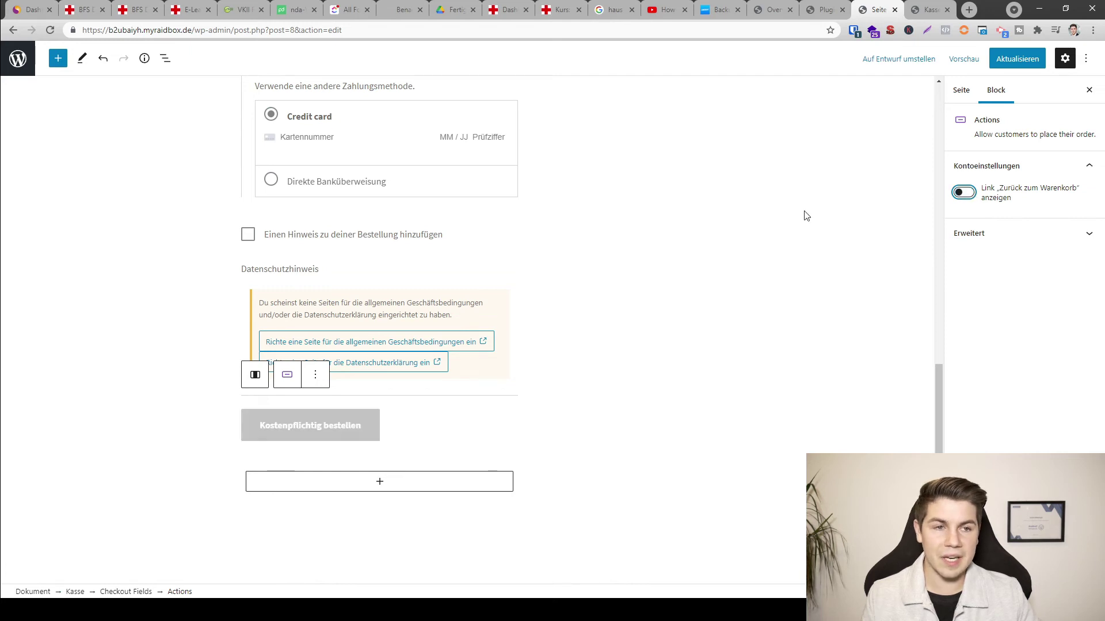
Save the updated Kasse page with its new checkout block
scroll(716, 242, up, 10)
scroll(725, 319, up, 4)
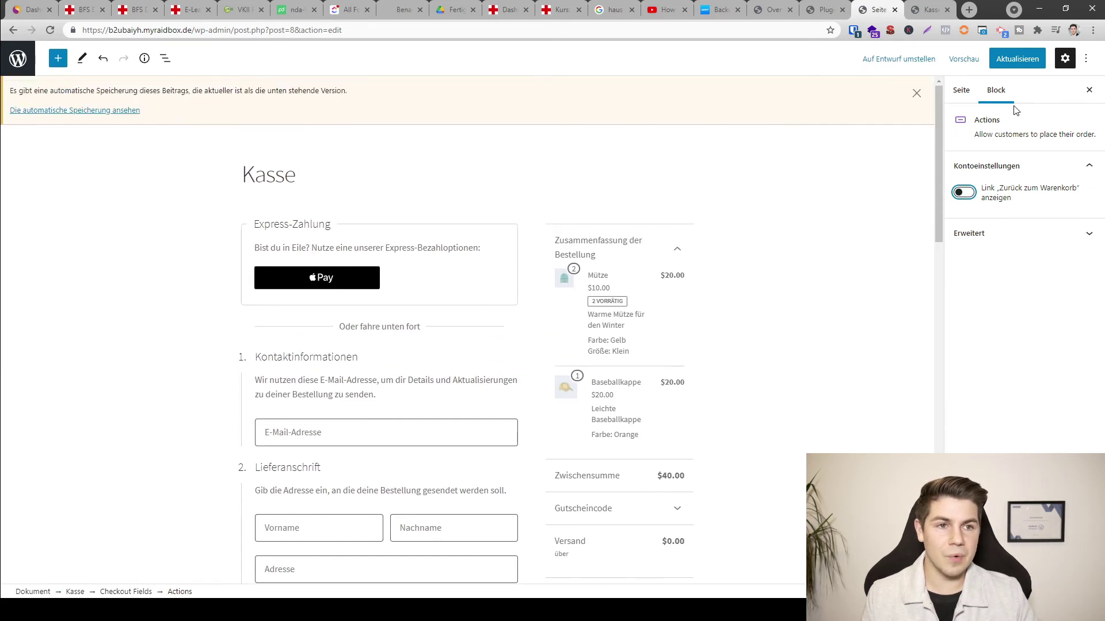
click(1012, 67)
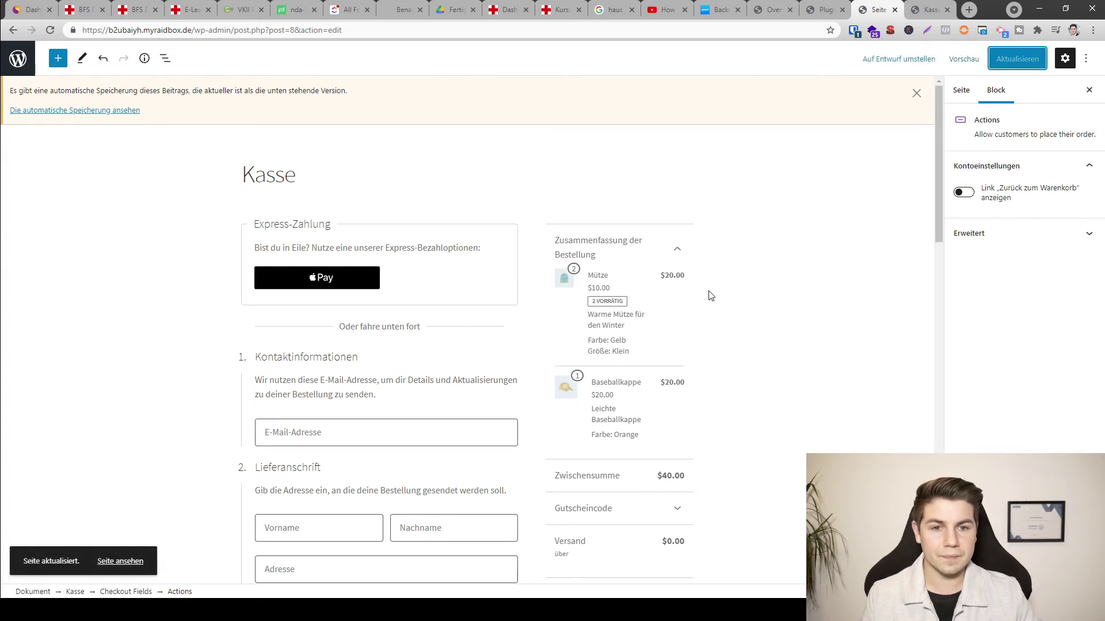
click(677, 309)
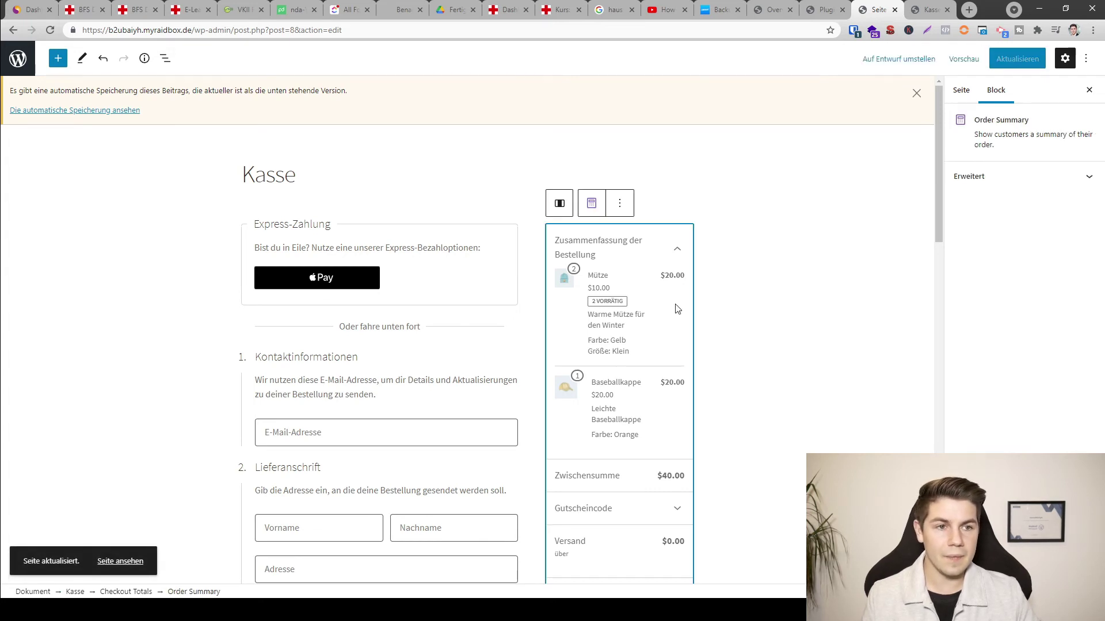
Open a preview of the saved Kasse page in a new tab
click(931, 13)
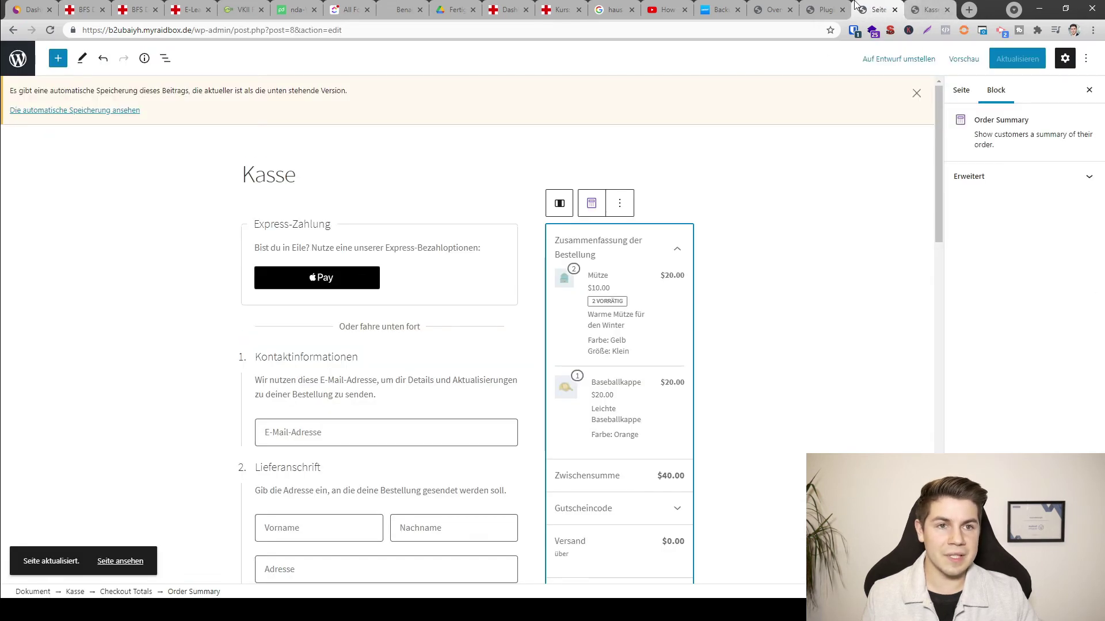
click(963, 60)
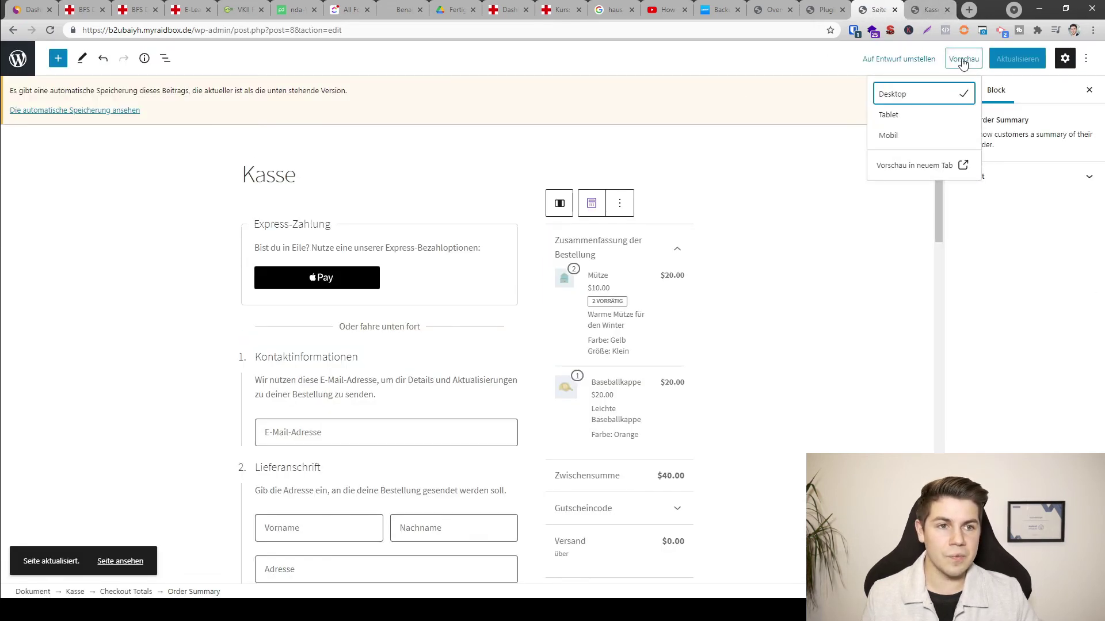
click(915, 165)
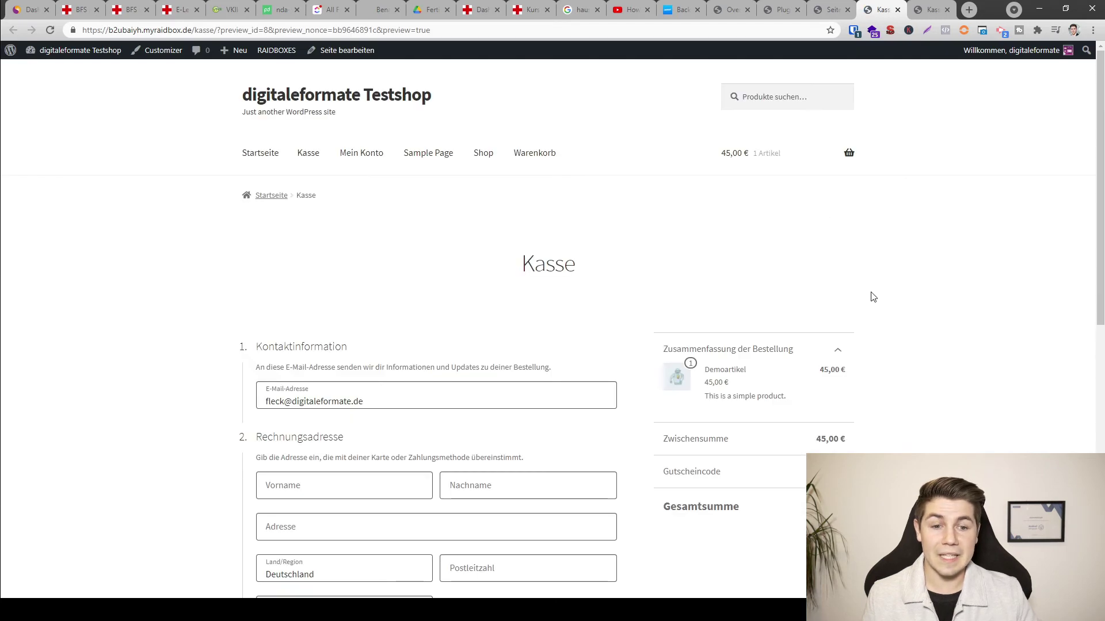
Review the previewed Kasse page from the express payment section down to the order button
scroll(871, 294, down, 5)
scroll(873, 297, down, 3)
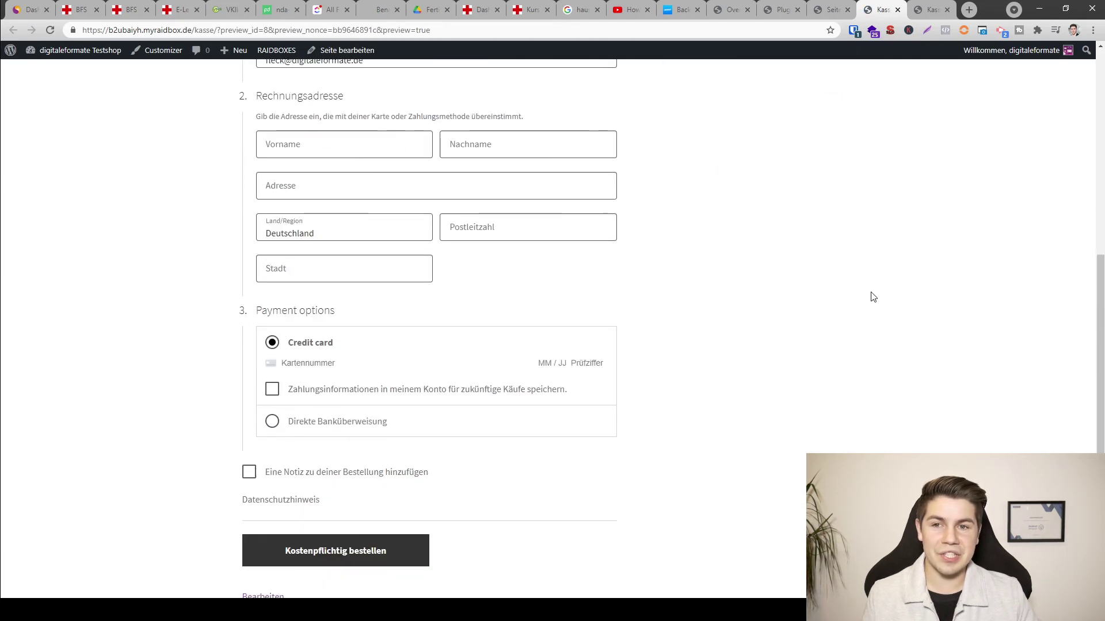
scroll(873, 297, up, 6)
scroll(873, 297, down, 1)
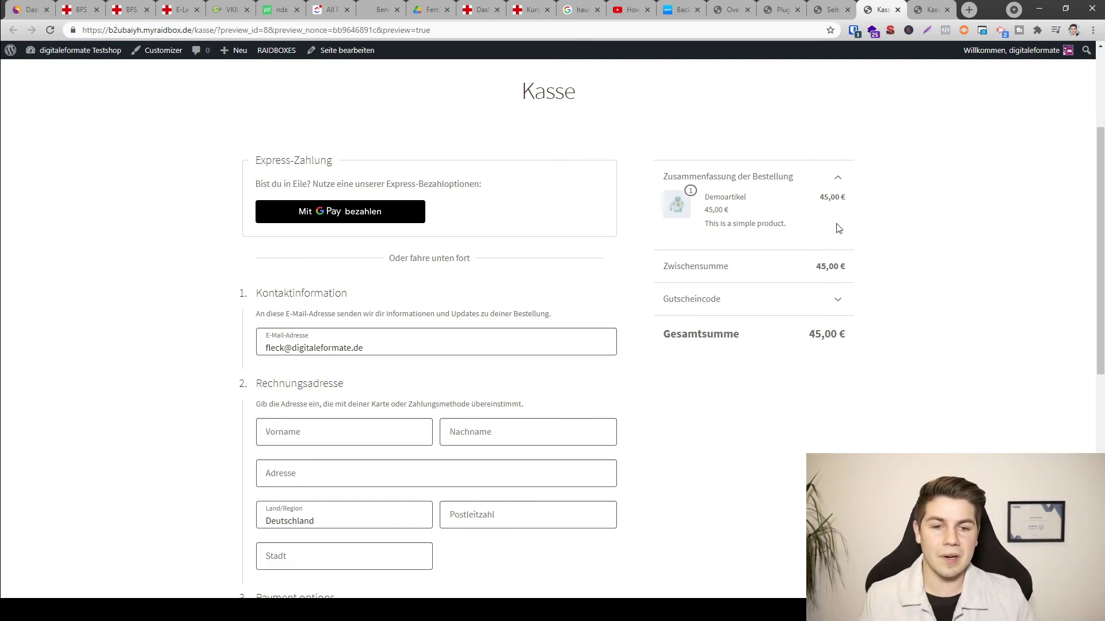
scroll(685, 392, down, 6)
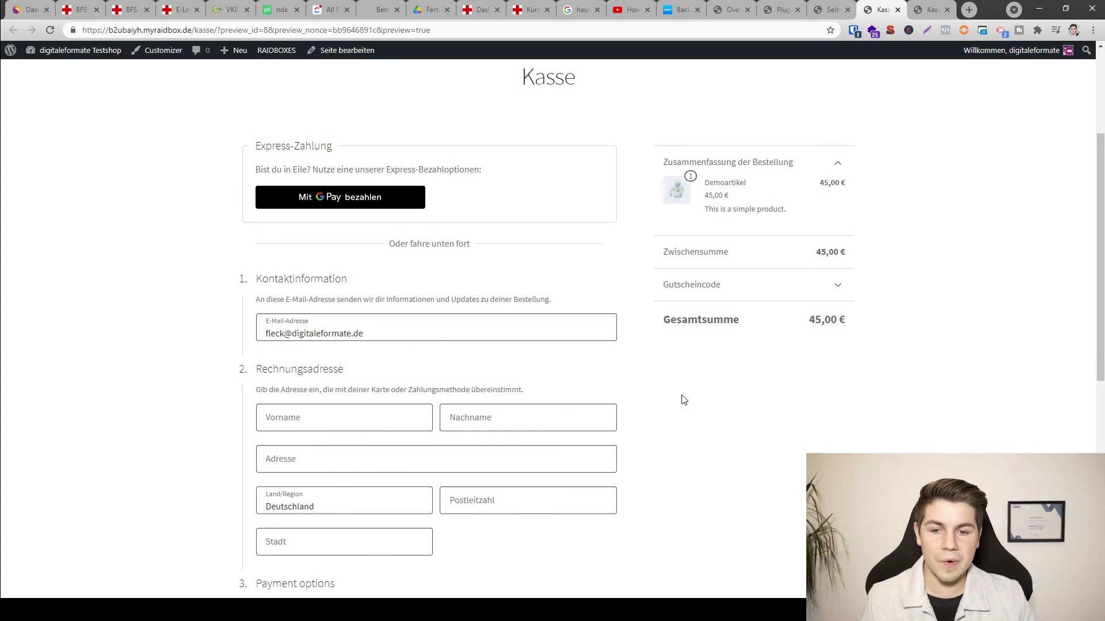
scroll(685, 400, up, 4)
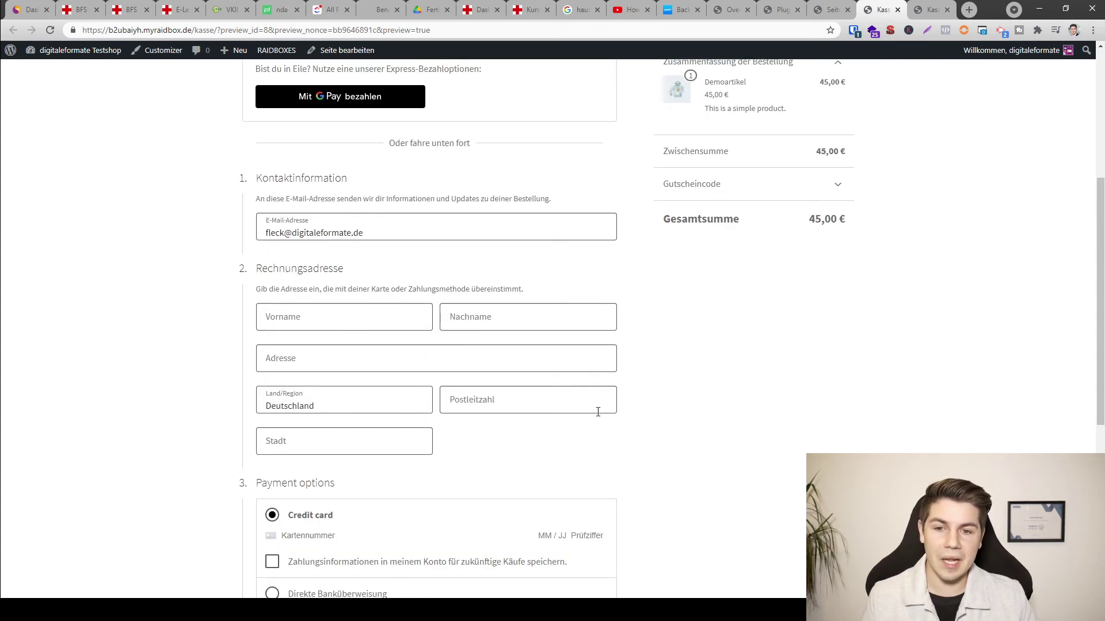
scroll(547, 425, up, 1)
Inspect the Vorname field in the billing address with the developer tools and check its border colour rule
click(408, 378)
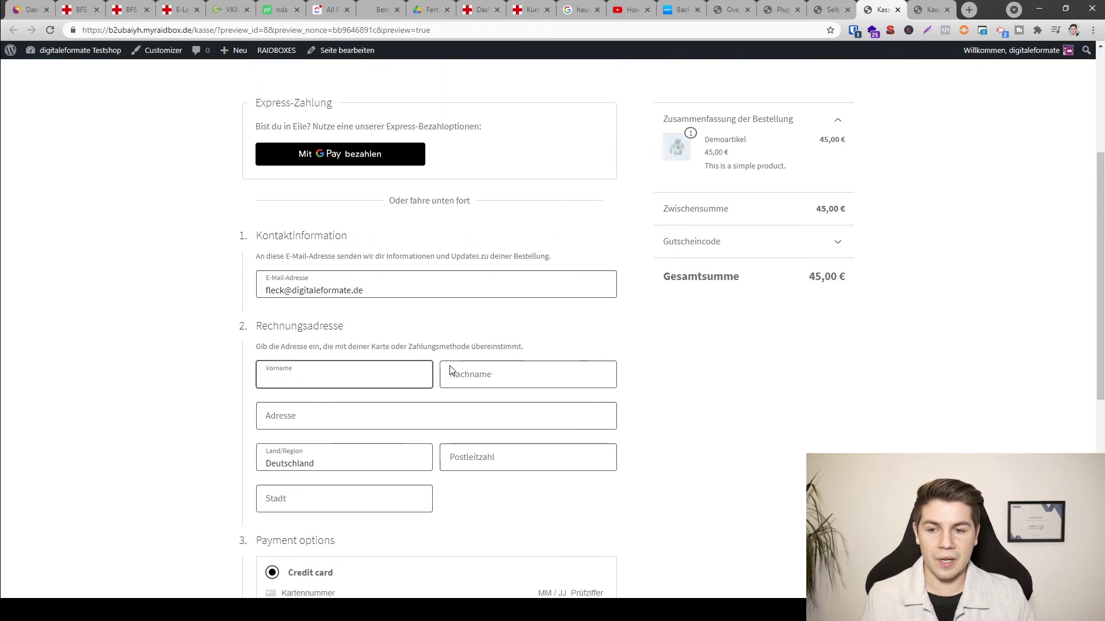
key(ctrl+shift+i)
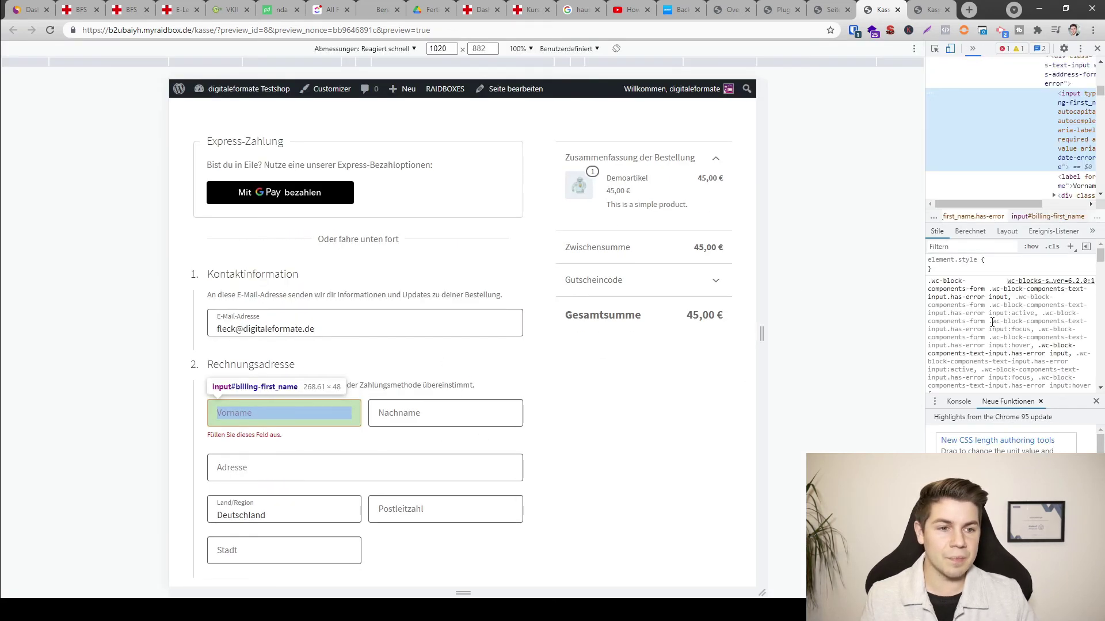
scroll(1012, 311, down, 2)
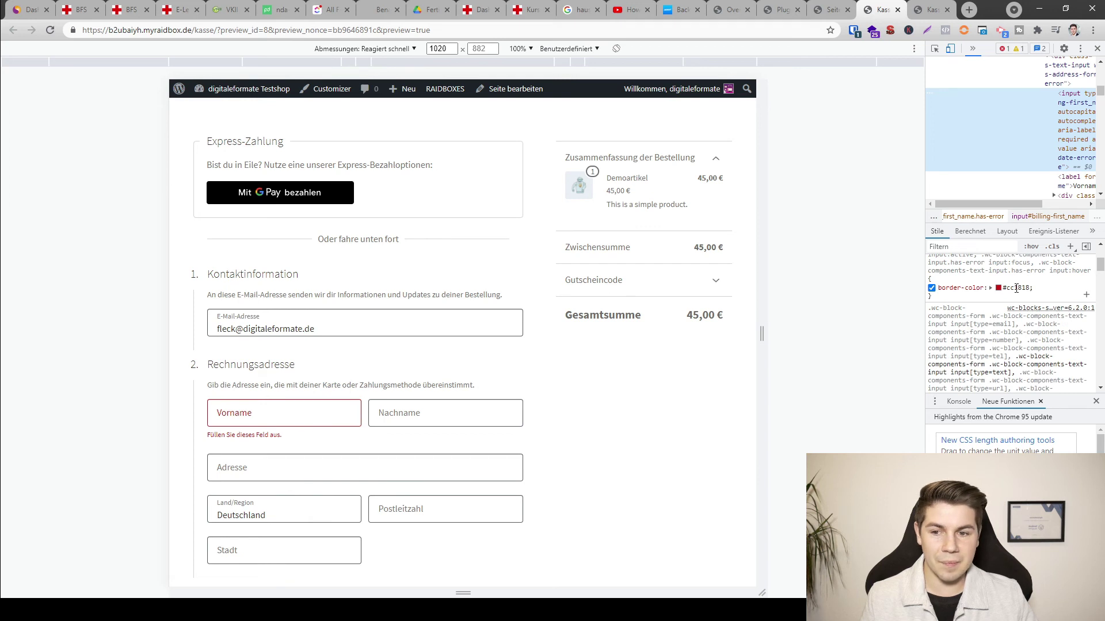
Inspect the Nachname field and change the text inputs' border rule to 1px solid purple in the live styles
click(935, 49)
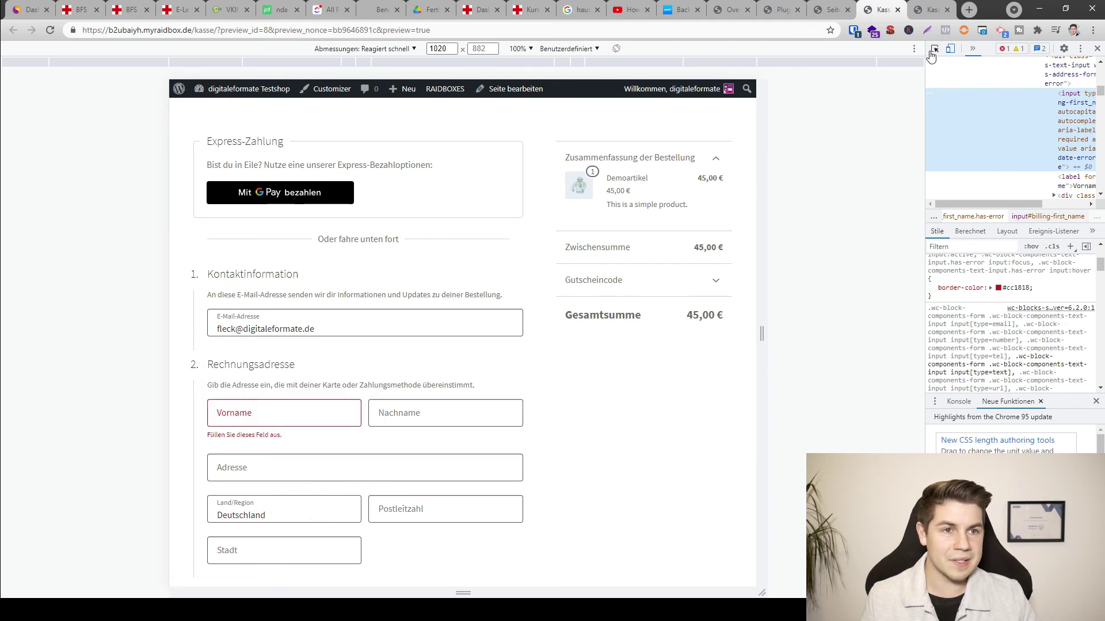
click(419, 413)
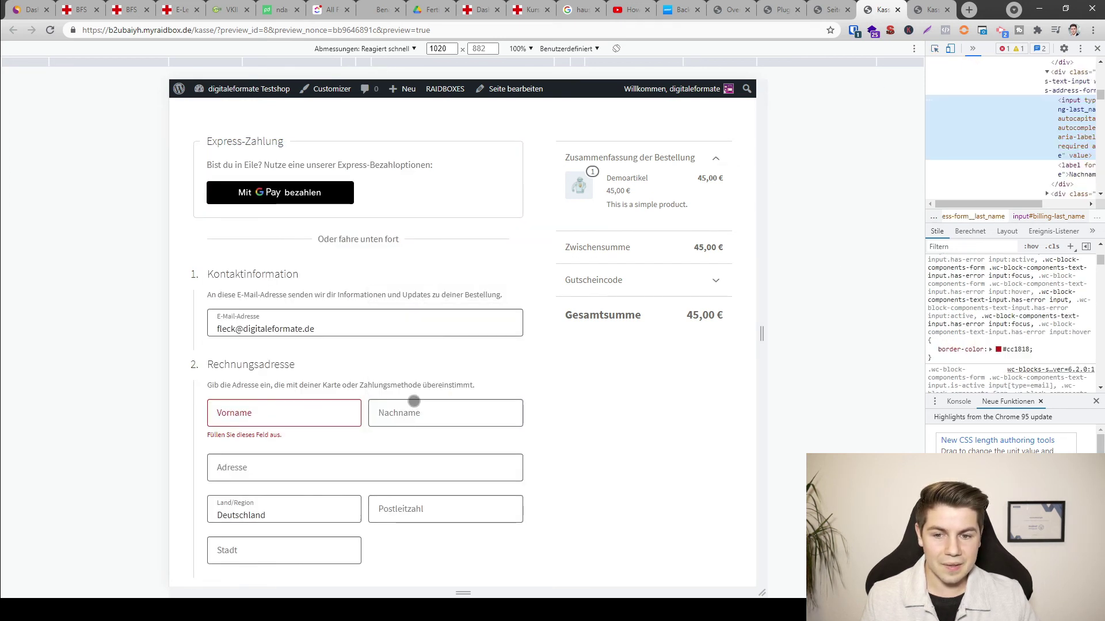
click(1026, 344)
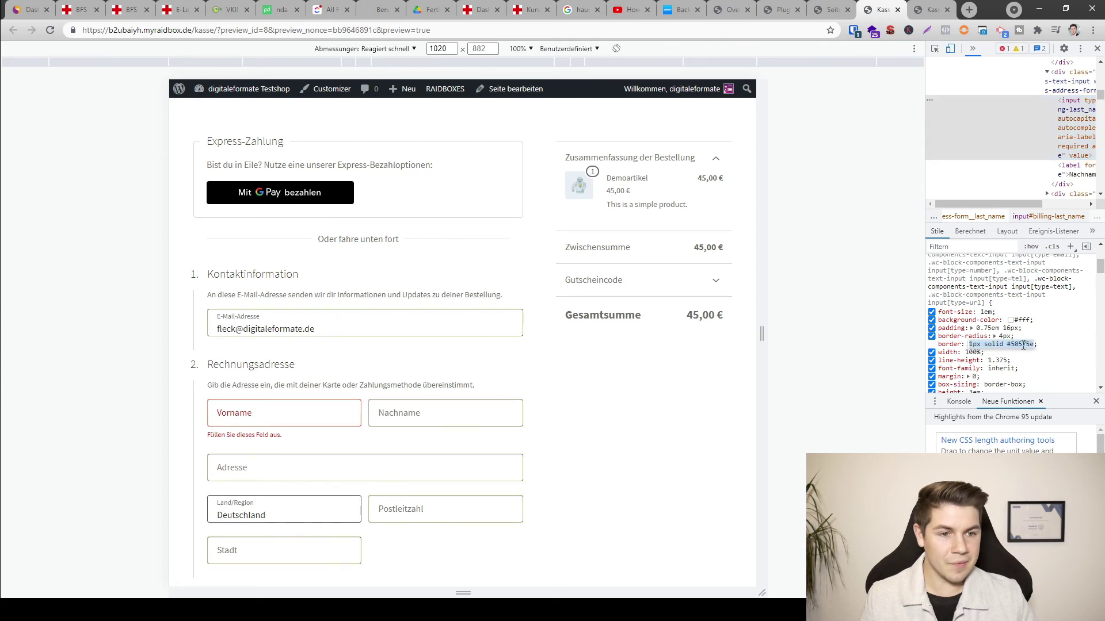
double_click(1026, 344)
key(BackSpace)
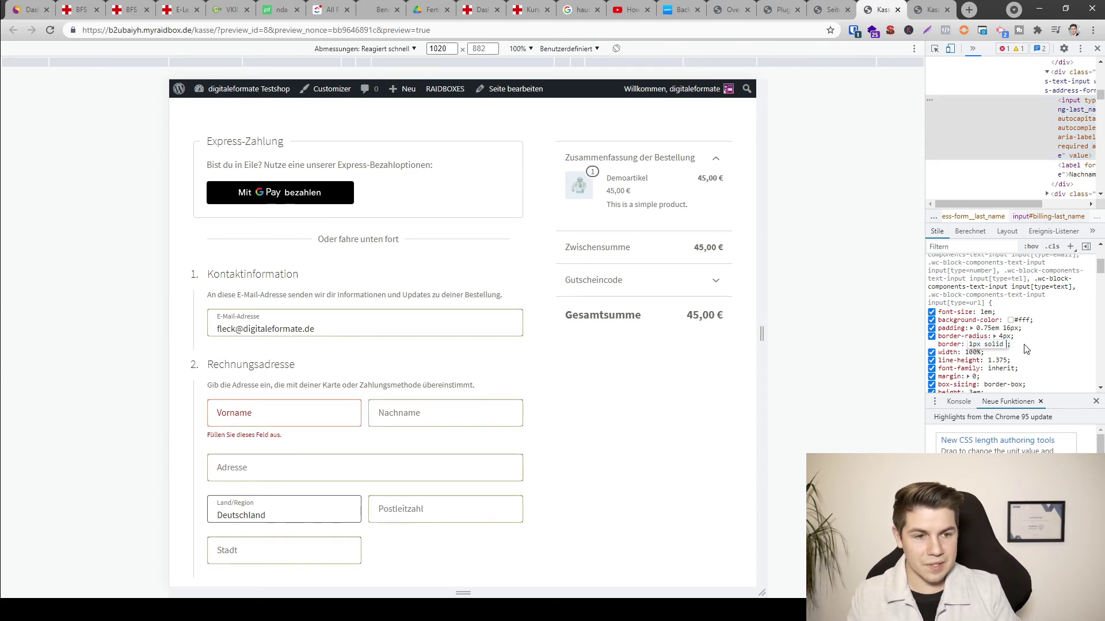
text(purple)
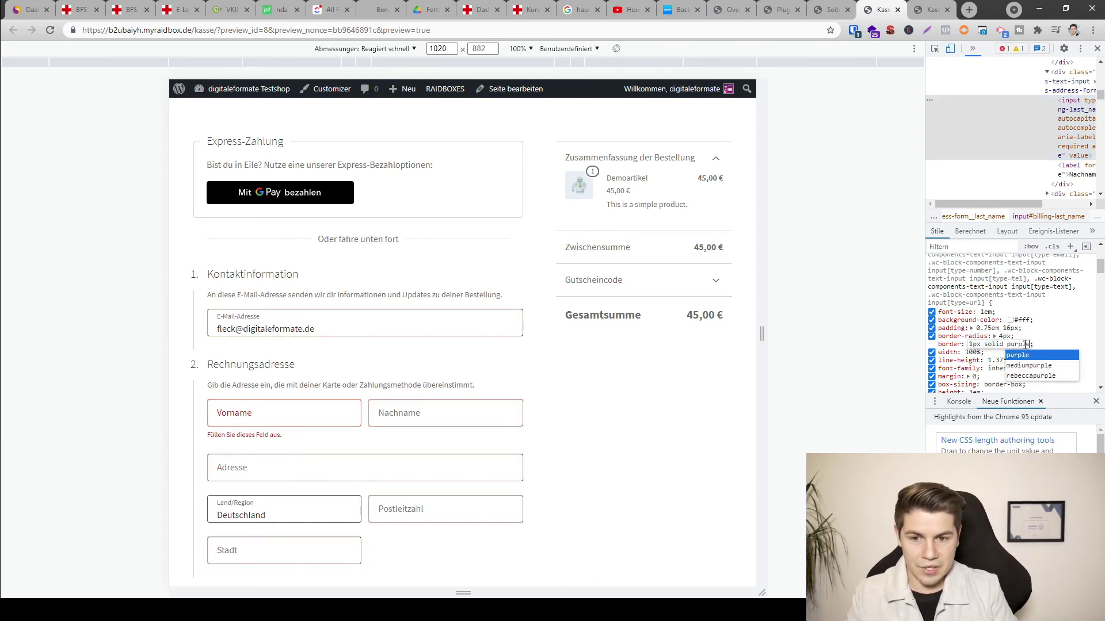
key(Return)
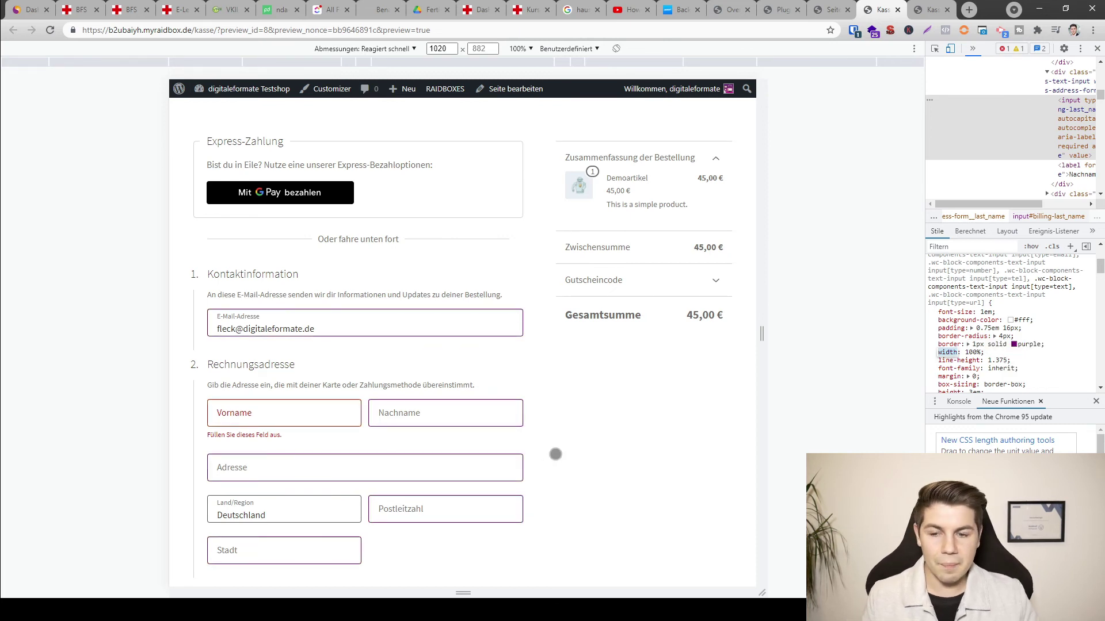
scroll(436, 295, down, 2)
scroll(637, 328, up, 3)
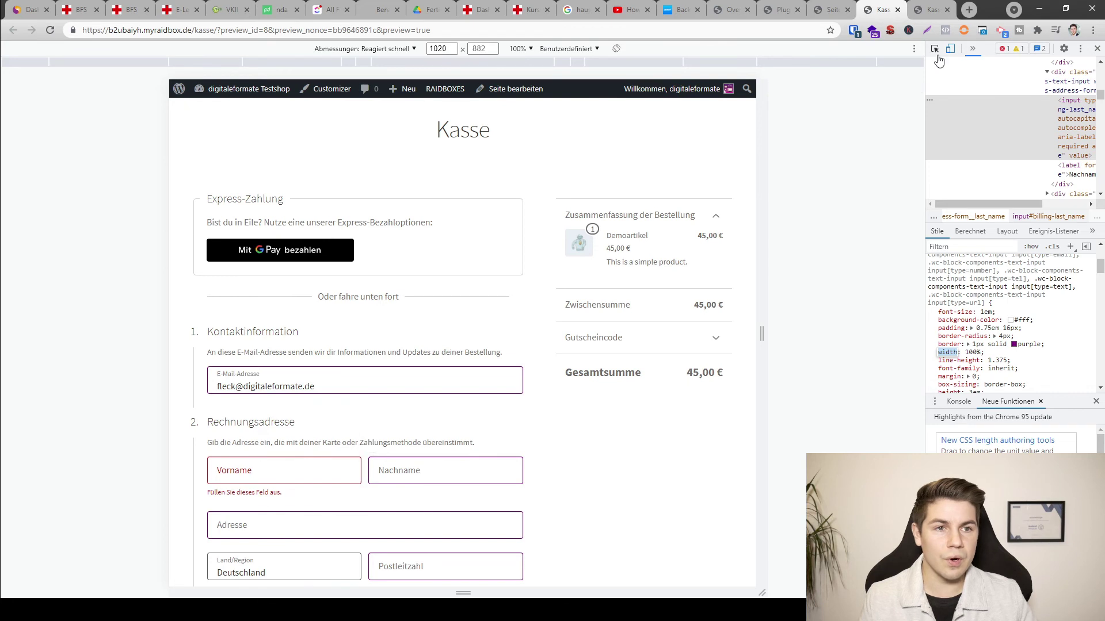
Inspect the Gesamtsumme row, set the inherited body text colour to black, and close the developer tools
key(ctrl+shift+c)
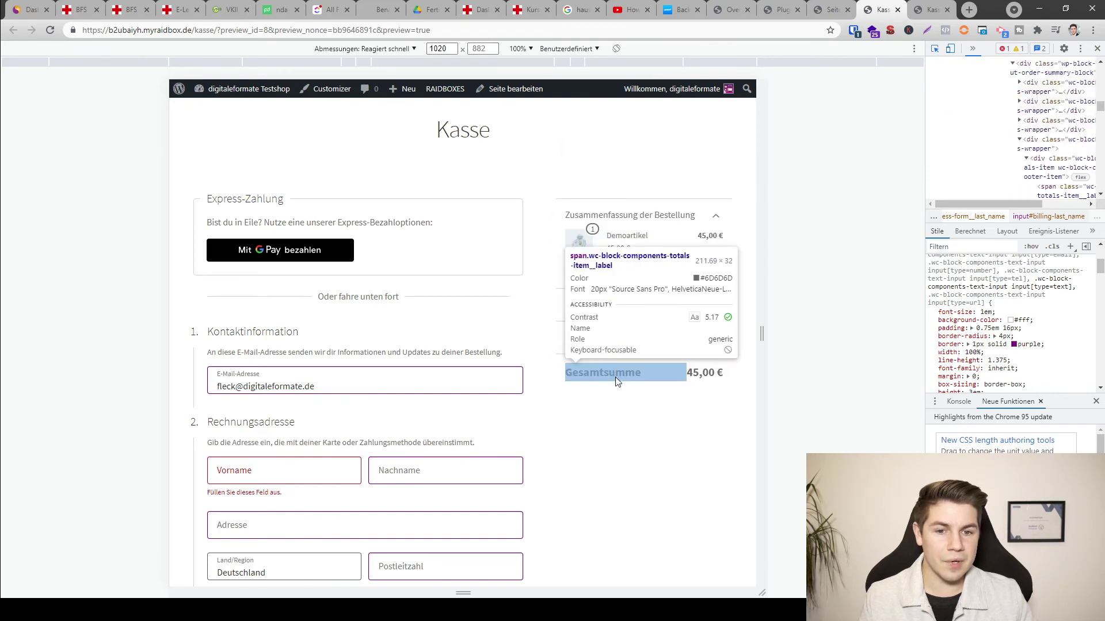
click(702, 375)
scroll(976, 340, up, 2)
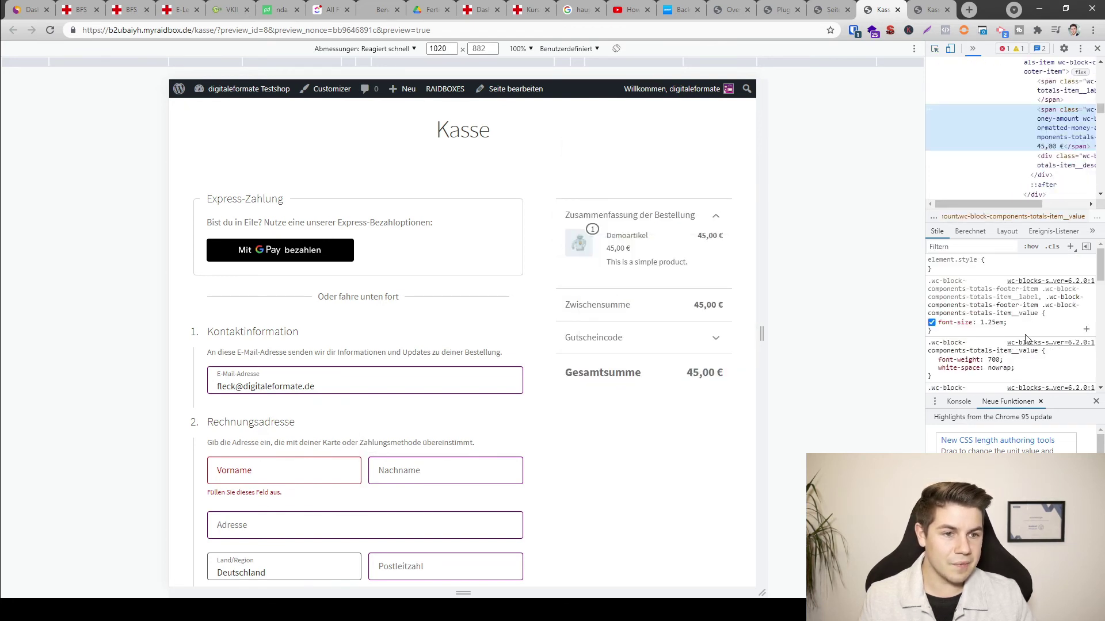
click(934, 48)
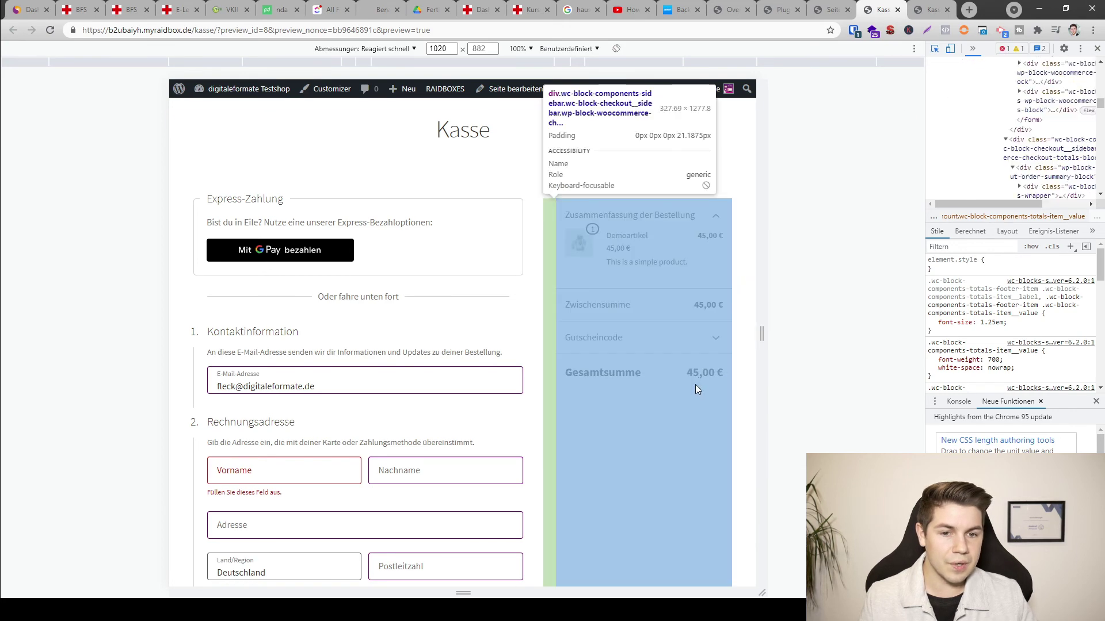
click(612, 371)
scroll(978, 316, down, 10)
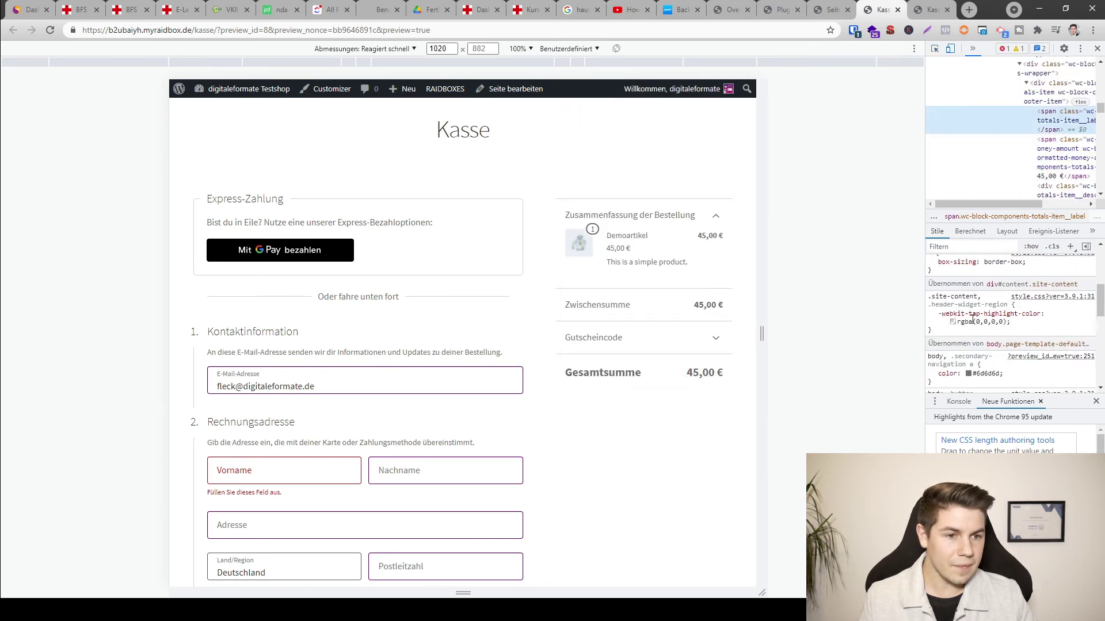
click(978, 316)
text(black)
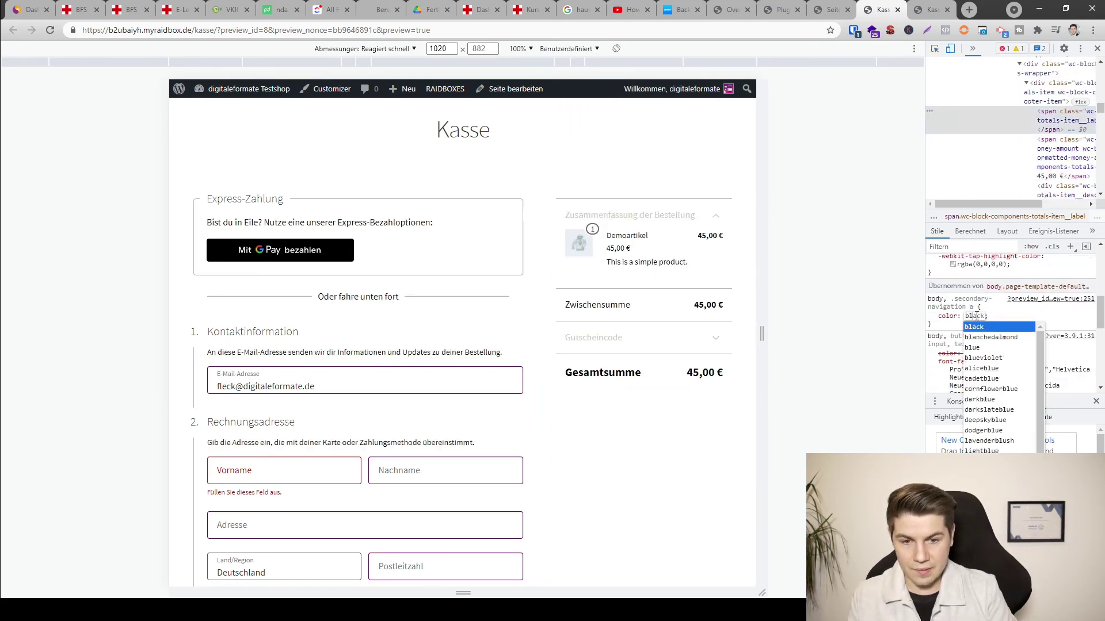
key(Return)
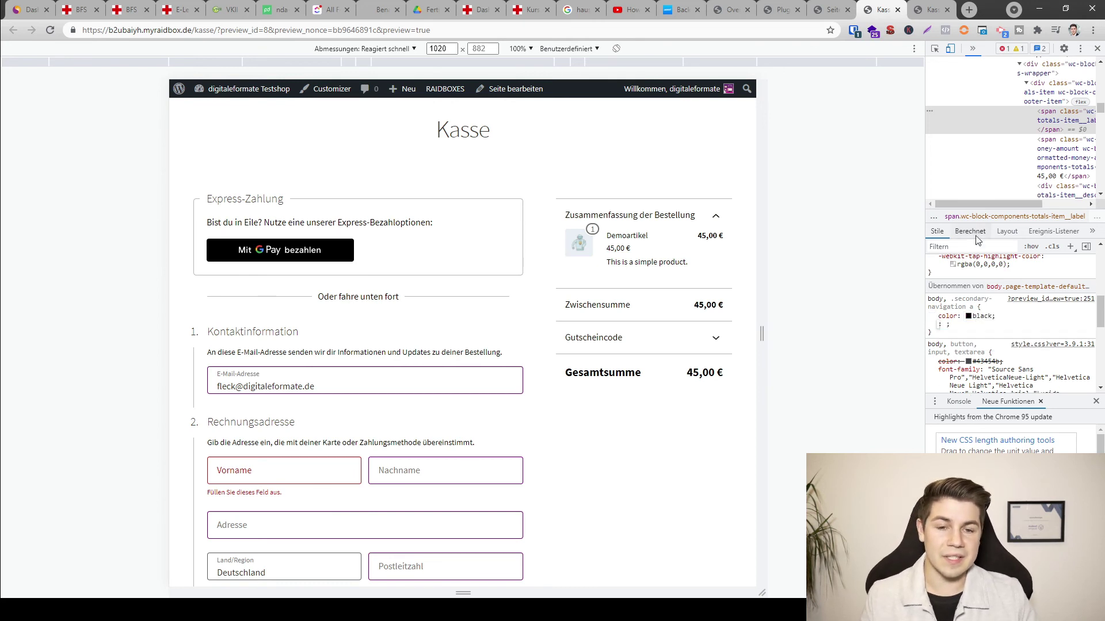
click(1097, 48)
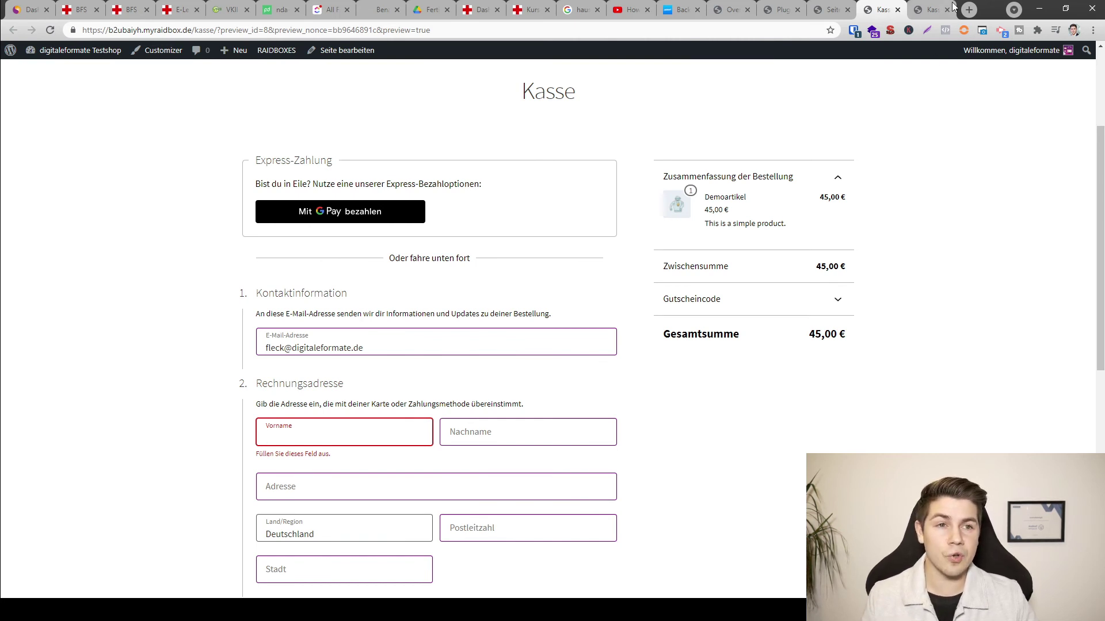
Compare the old shortcode checkout page with the restyled preview of the new block checkout
key(ctrl+Tab)
scroll(885, 198, down, 6)
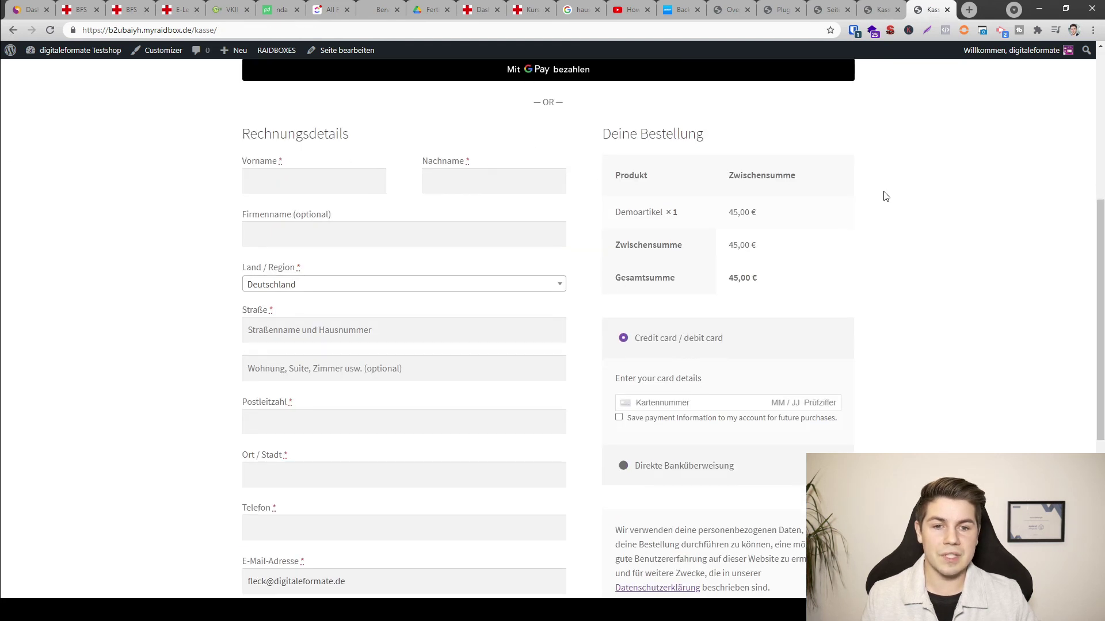
middle_click(883, 15)
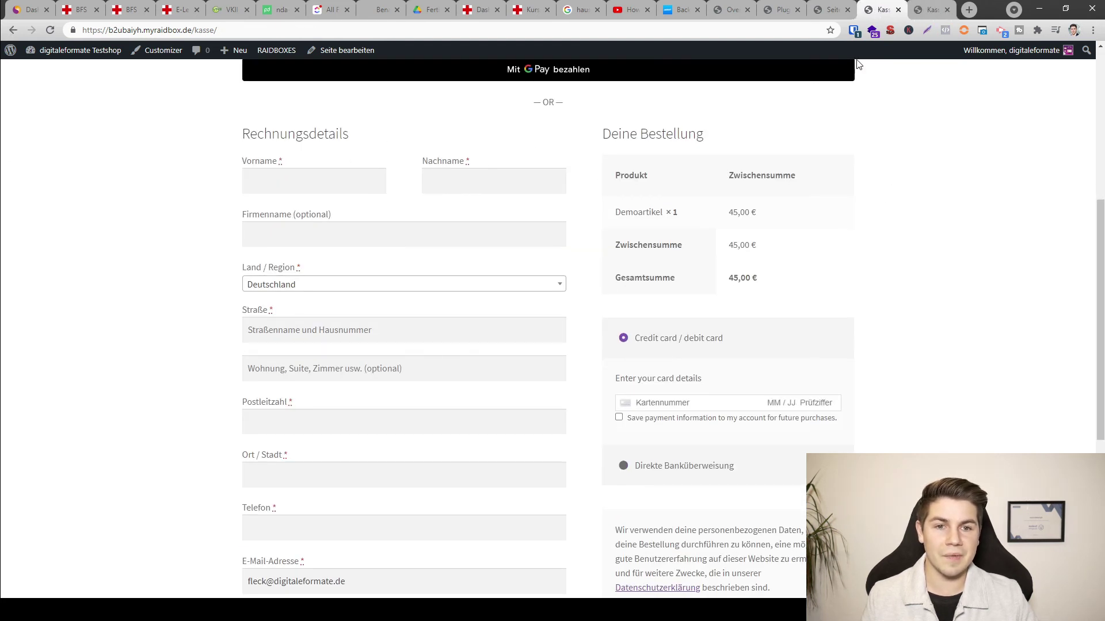
click(923, 16)
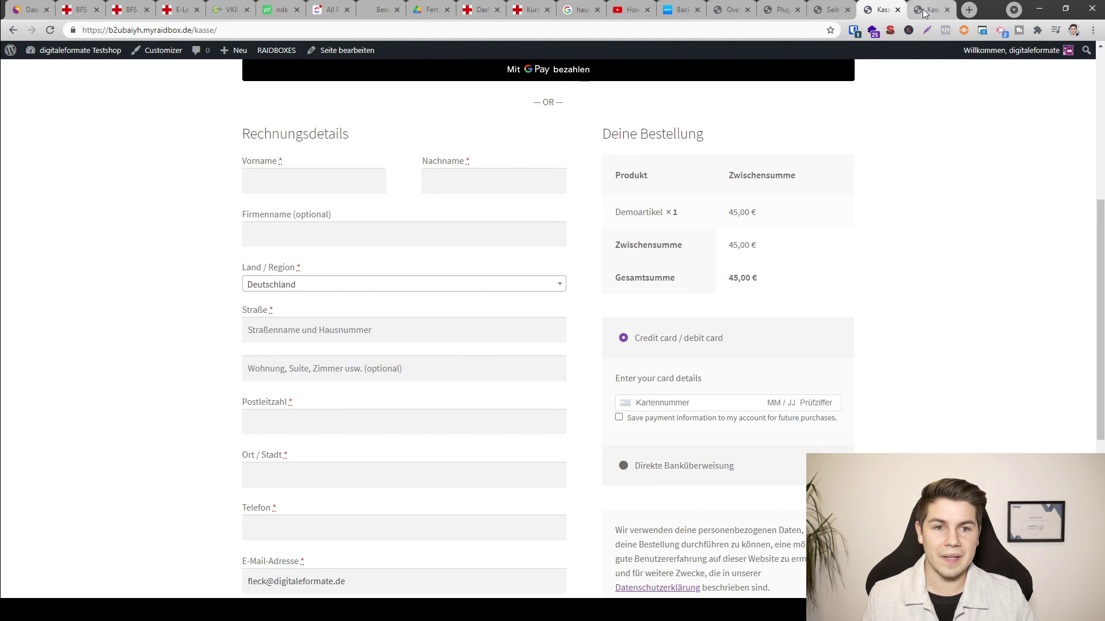
scroll(880, 212, down, 2)
scroll(898, 216, up, 2)
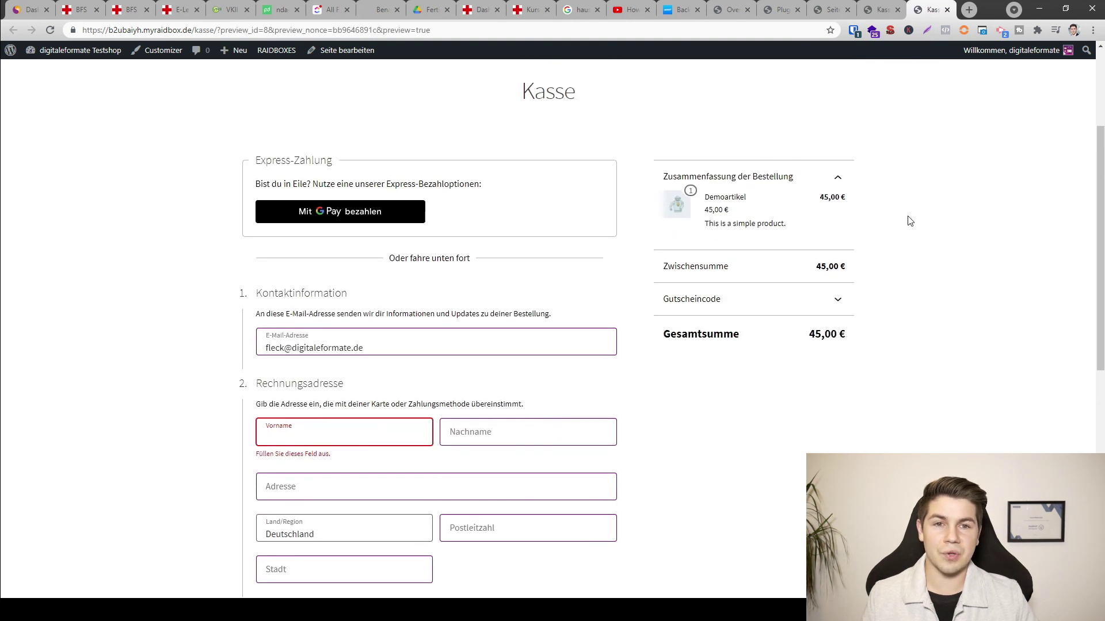